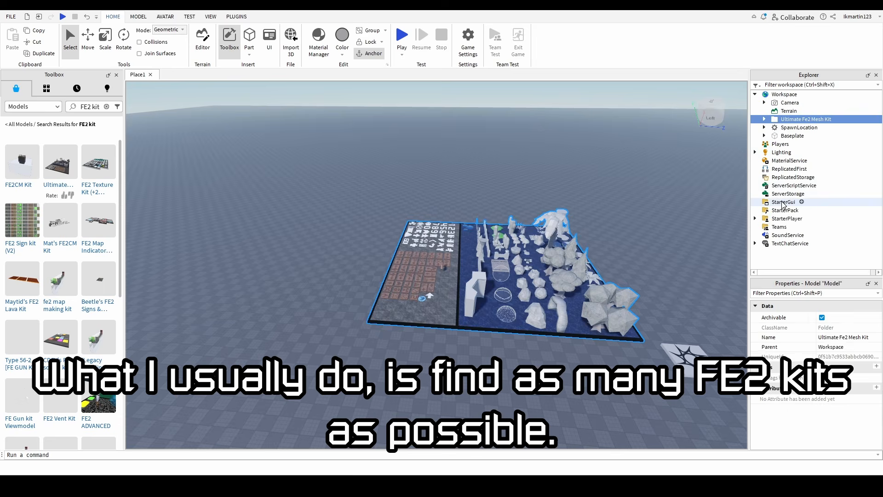
Insert the FE2 Texture Kit, the FE2 Sign kit (V2) and Mat's FE2CM Kit into the place.
click(99, 161)
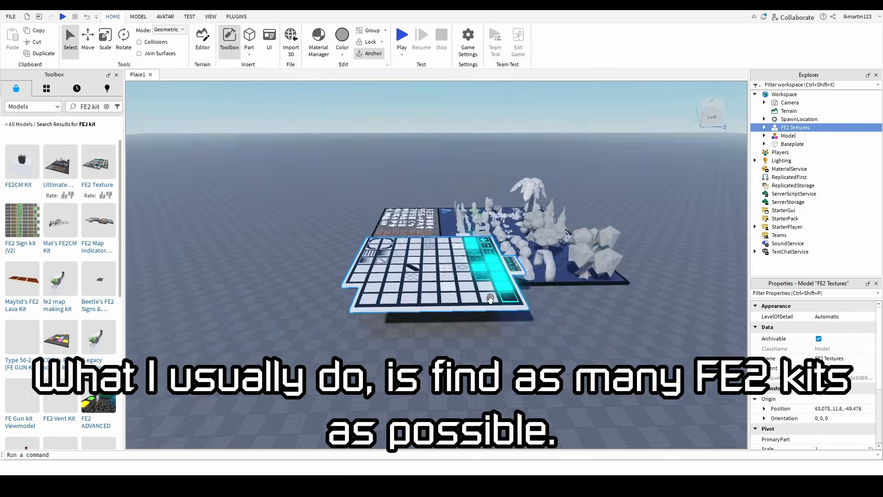
click(22, 220)
click(532, 260)
click(52, 237)
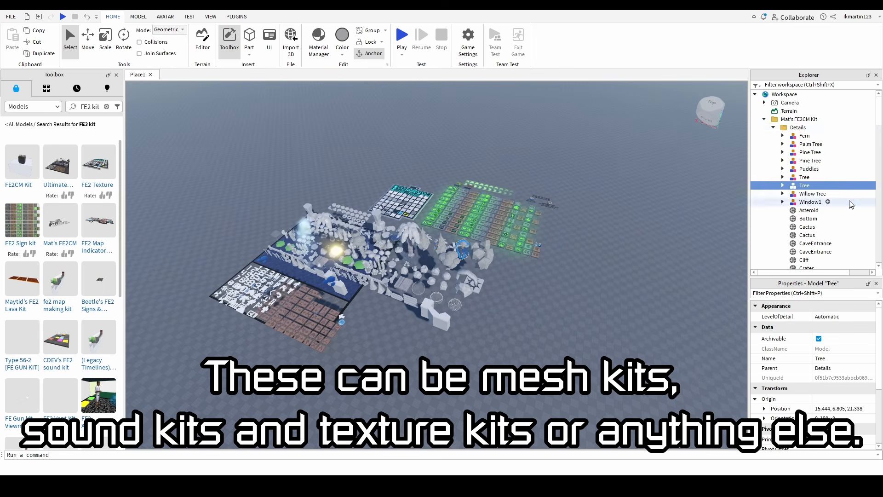
Insert the FE2 Map Indicator kit and position it behind the sign kit.
click(788, 153)
click(98, 220)
drag(571, 275, 552, 142)
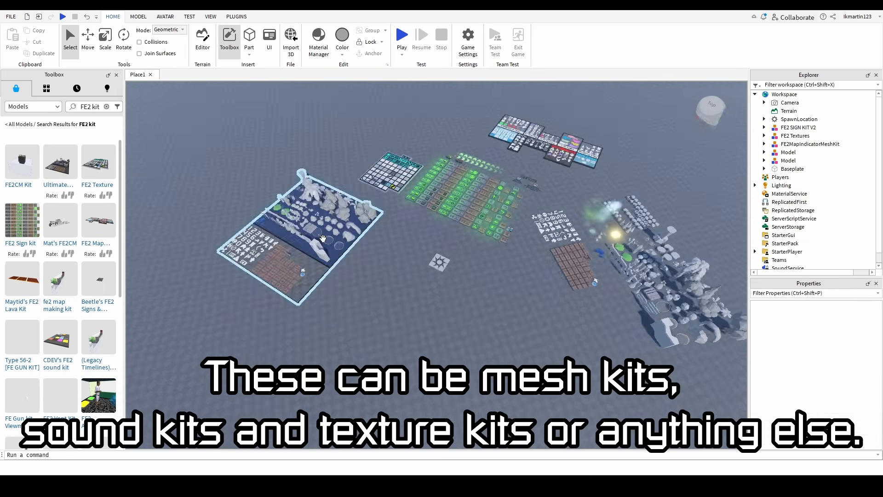
Move the Ultimate Fe2 Mesh Kit farther back, and insert CDEV's FE2 sound kit beside the texture kit.
drag(341, 230, 405, 182)
click(310, 354)
click(60, 337)
drag(437, 276, 306, 295)
click(276, 354)
scroll(26, 343, down, 8)
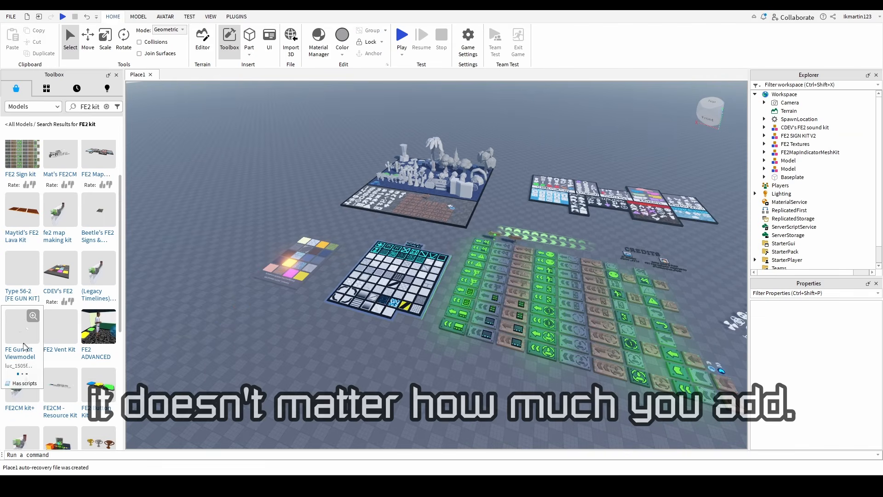
Search the models for "fe2 mesh", insert the FE2CM mesh kit and place it near the other kits.
click(106, 107)
text(fe2 mesh)
key(Return)
click(60, 162)
drag(437, 276, 400, 207)
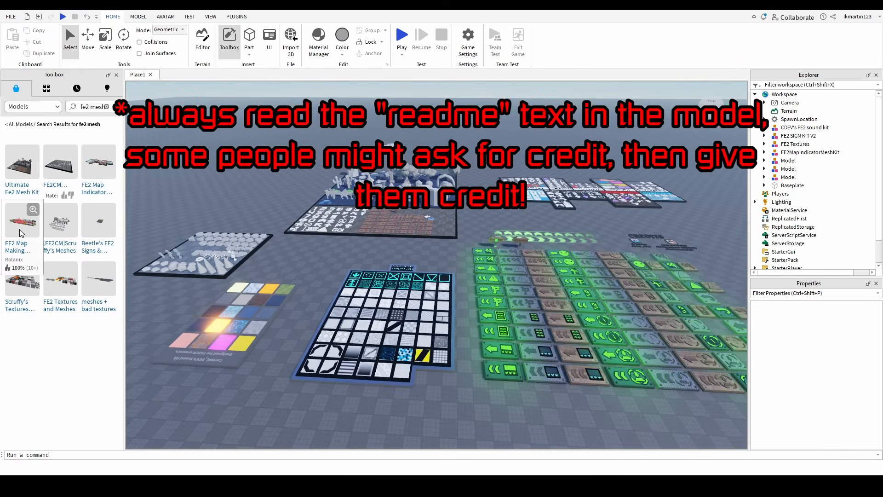
Insert the FE2 Map Making meshes pack and the FE2 Textures and Meshes kit into free space.
click(22, 221)
click(60, 279)
click(432, 378)
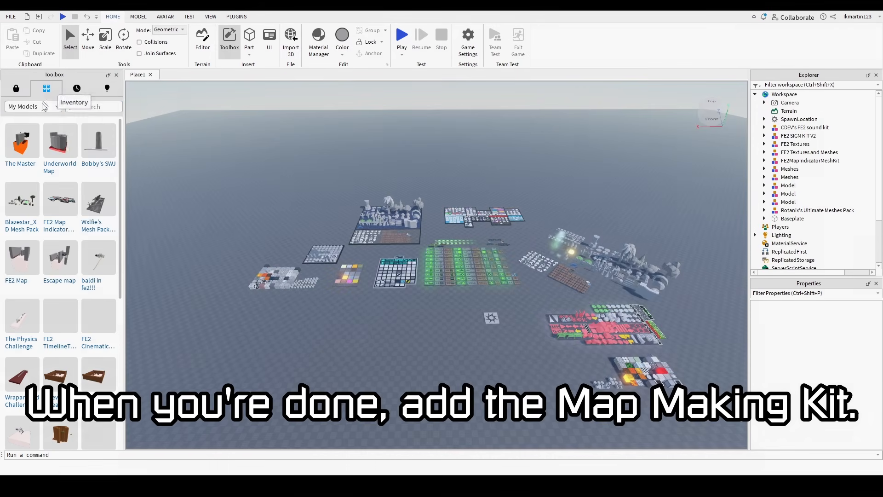
Search the inventory models for "FE2cm", insert the FE2CM Kit and delete an unwanted piece of it.
text(FE2cm)
key(Return)
click(60, 220)
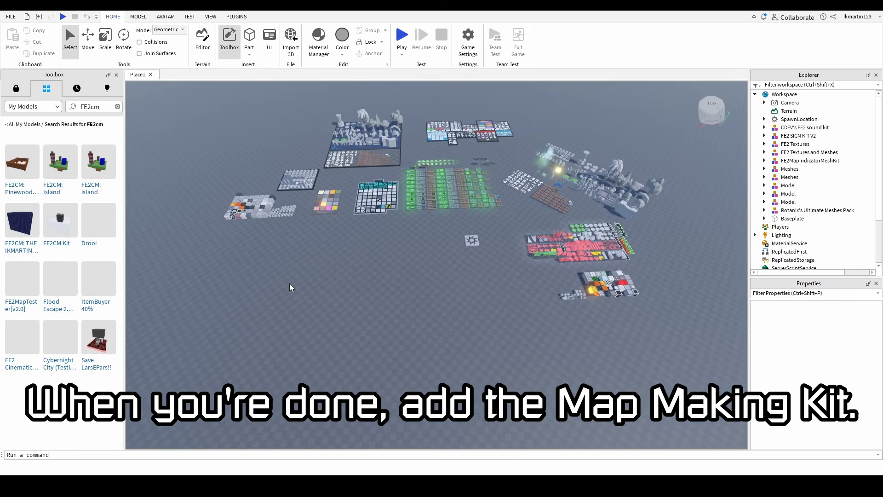
scroll(337, 290, up, 5)
alt+click(338, 290)
key(Delete)
Move the MapMakingKit down beside the other kits, where its obstacles are within easy reach.
click(556, 230)
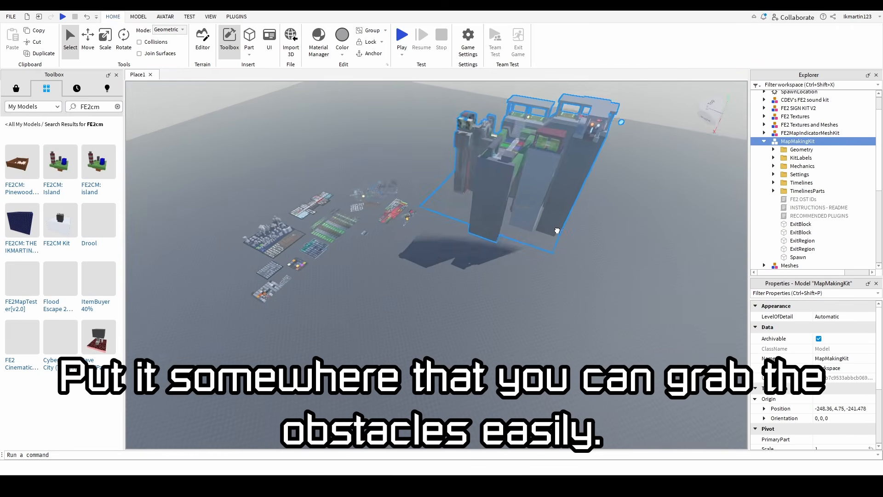
key(ctrl+2)
drag(417, 300, 428, 340)
click(461, 357)
click(554, 276)
drag(537, 314, 510, 363)
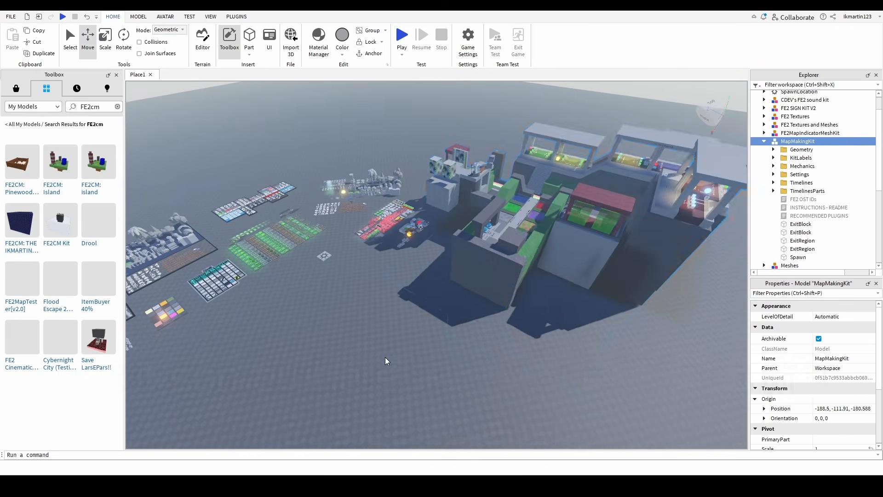
click(387, 361)
click(416, 311)
key(ctrl+4)
drag(393, 358, 479, 388)
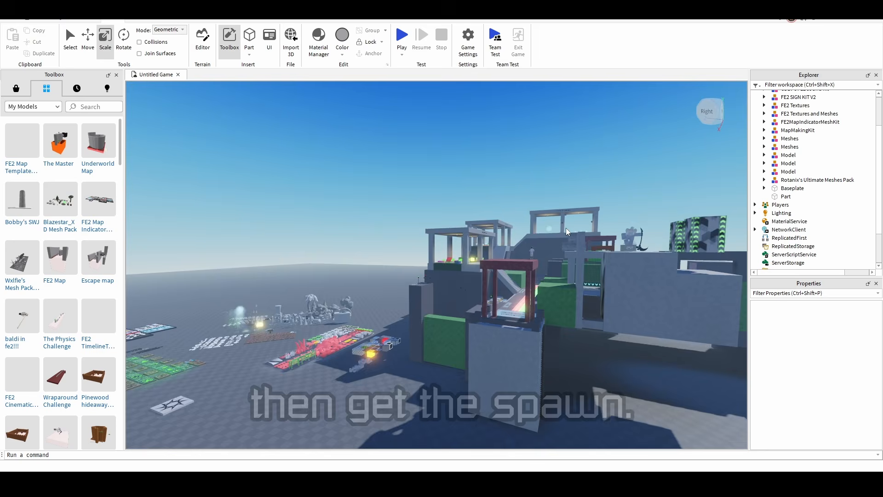
Select the Spawn part inside the MapMakingKit and duplicate it.
scroll(567, 233, up, 5)
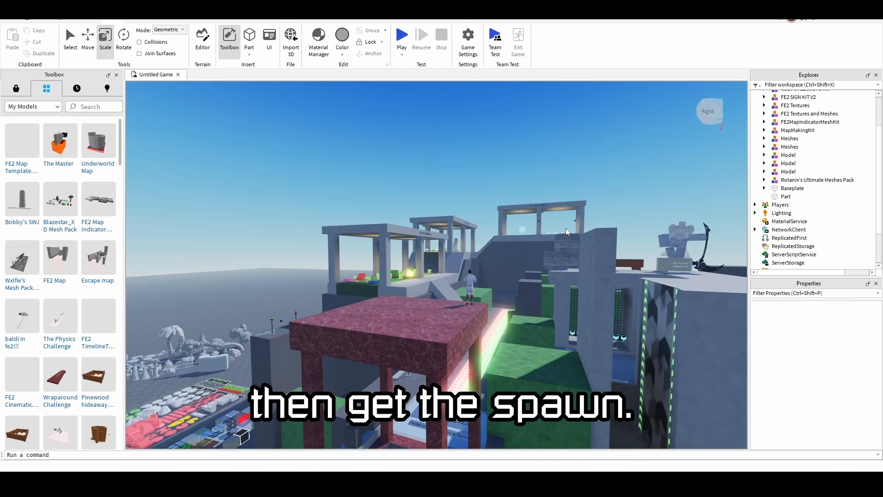
right_drag(567, 233, 568, 230)
alt+click(419, 234)
key(s)
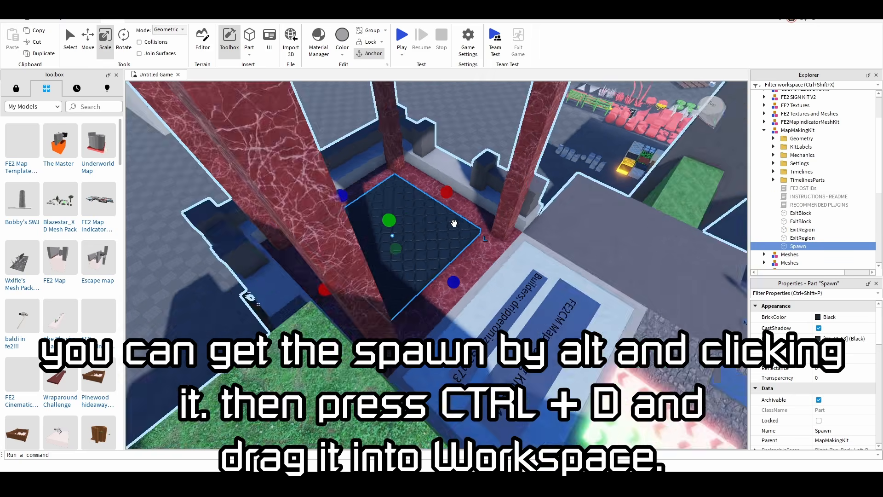
right_drag(454, 222, 455, 223)
click(74, 44)
click(87, 43)
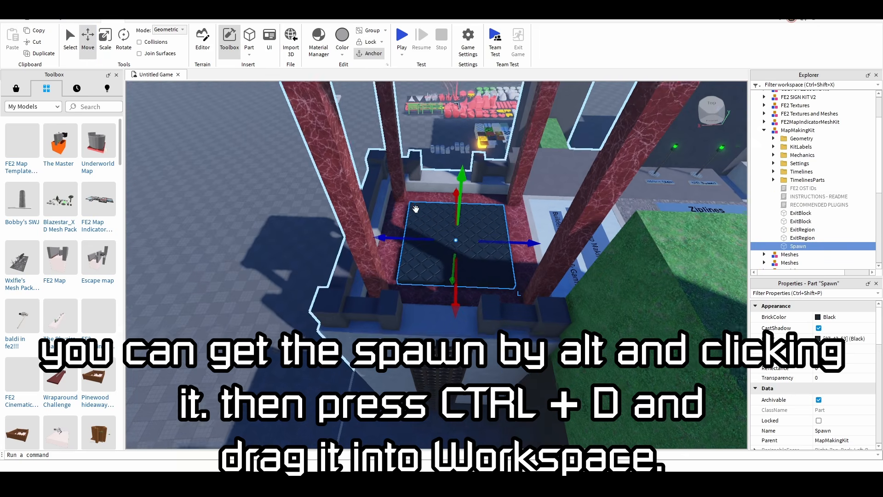
key(ctrl+d)
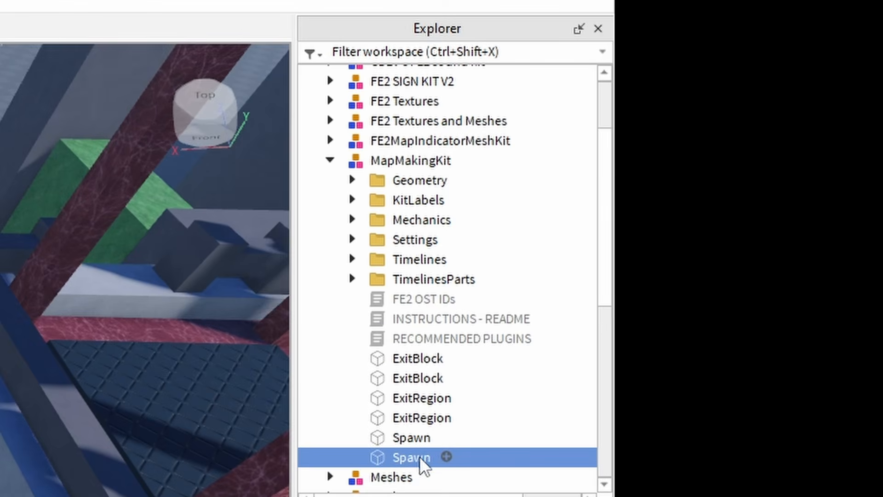
Move the duplicated Spawn out of the MapMakingKit into Workspace and shift it away from the original.
drag(797, 256, 803, 158)
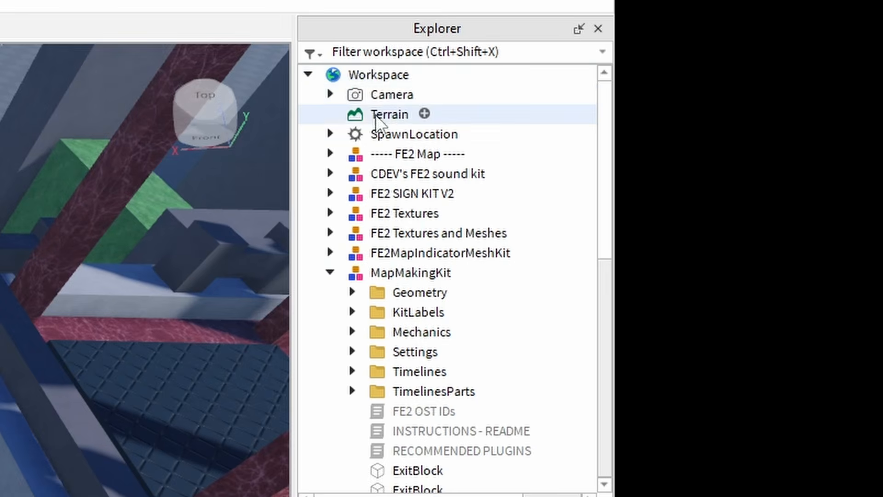
drag(376, 115, 378, 76)
drag(408, 243, 359, 269)
Duplicate the MapMakingKit's ExitBlock and ExitRegion, and move the copies into Workspace.
key(a)
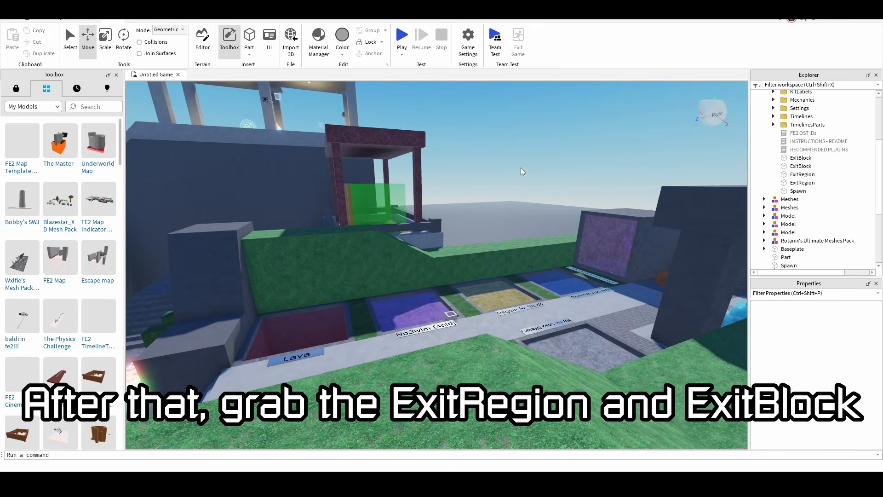
click(420, 237)
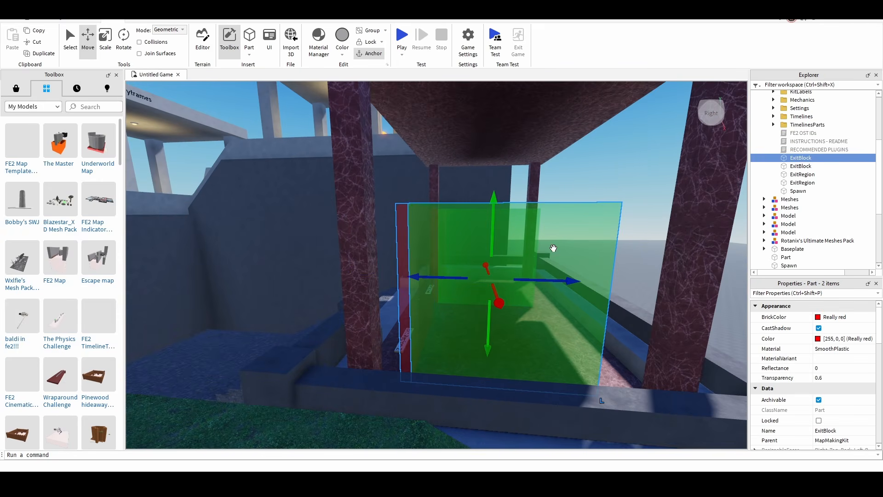
key(ctrl+d)
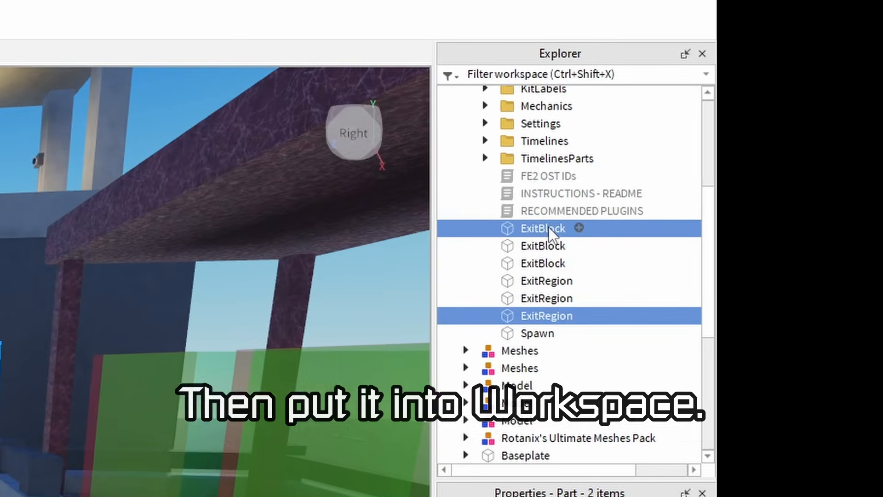
drag(803, 157, 792, 92)
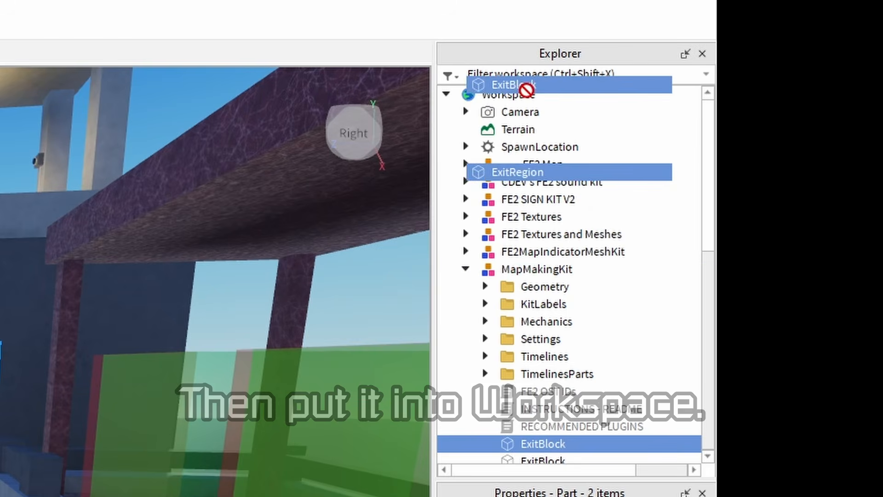
drag(526, 91, 509, 92)
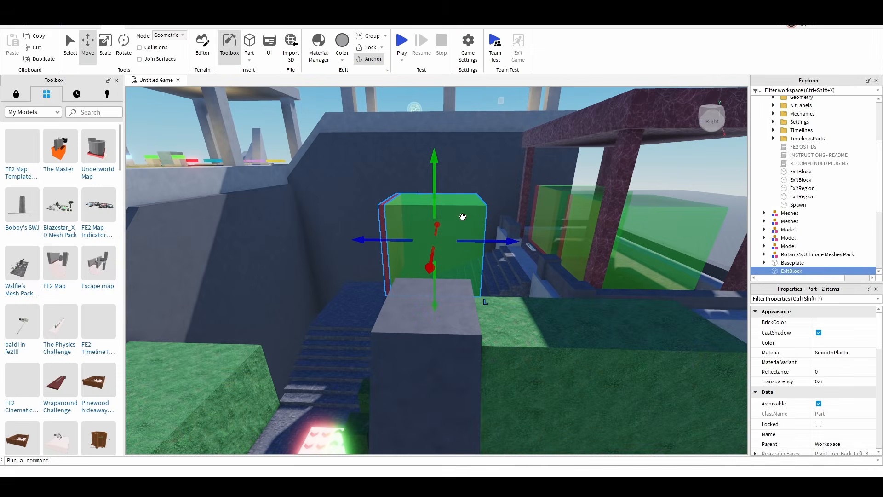
Position the copied exit parts away from the kit, and put ExitBlock, ExitRegion and Spawn into the ----- FE2 Map ----- model.
drag(462, 217, 468, 299)
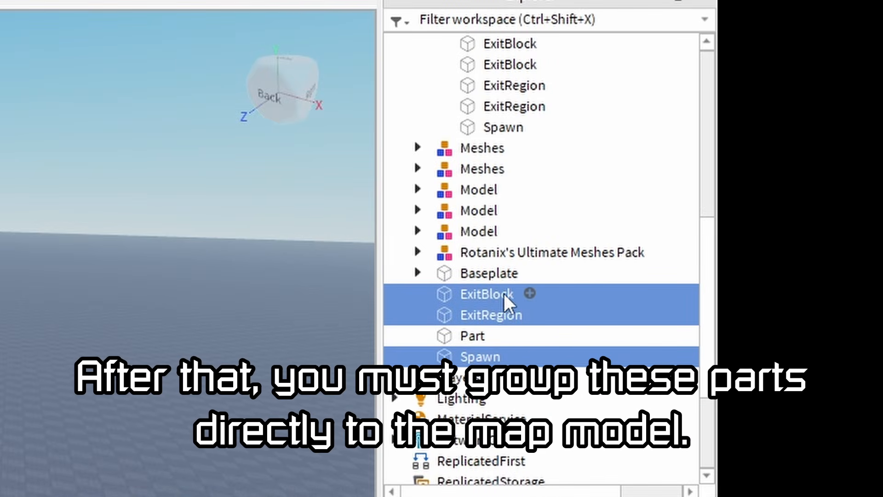
drag(490, 298, 508, 127)
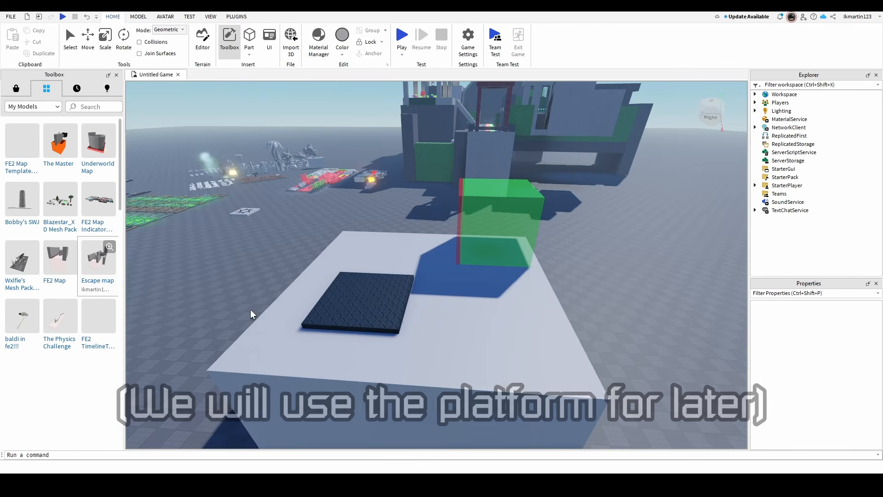
Insert a new part for building near the spawn platform.
right_drag(250, 312, 456, 341)
click(249, 38)
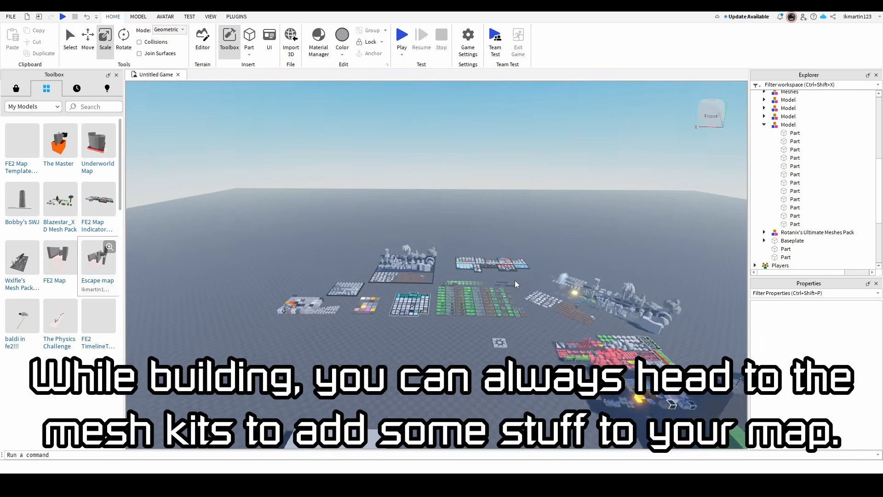
Get a copy of the Willow Tree from the Ultimate Fe2 Mesh Kit and move it into Workspace.
right_drag(517, 284, 478, 263)
scroll(496, 276, up, 10)
alt+click(547, 216)
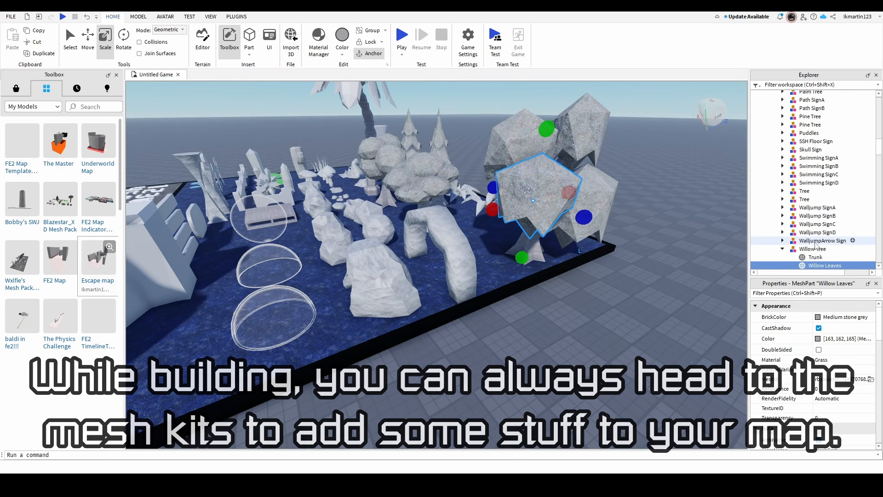
key(ctrl+2)
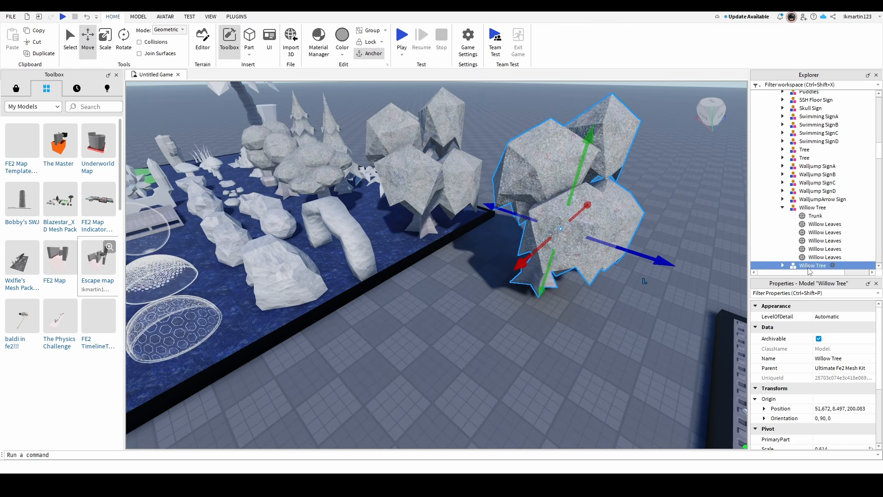
drag(827, 160, 827, 166)
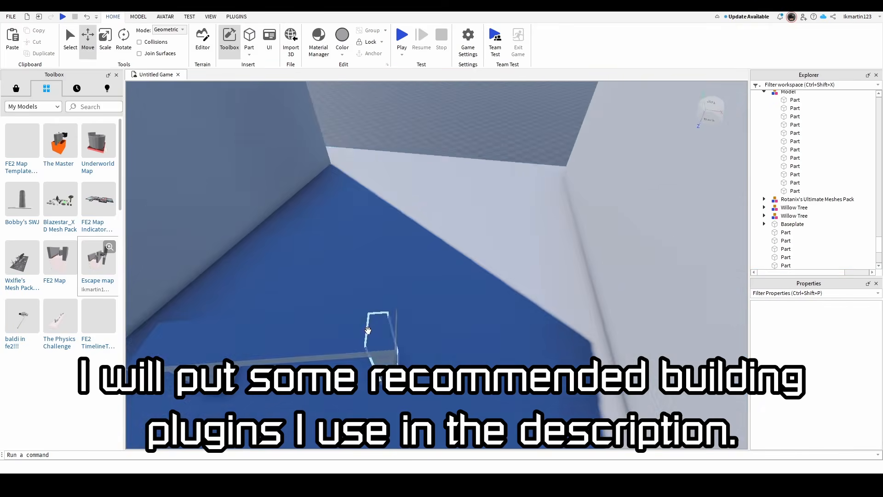
Move and scale parts to build a small walled structure on the map floor.
key(ctrl+2)
key(ctrl+3)
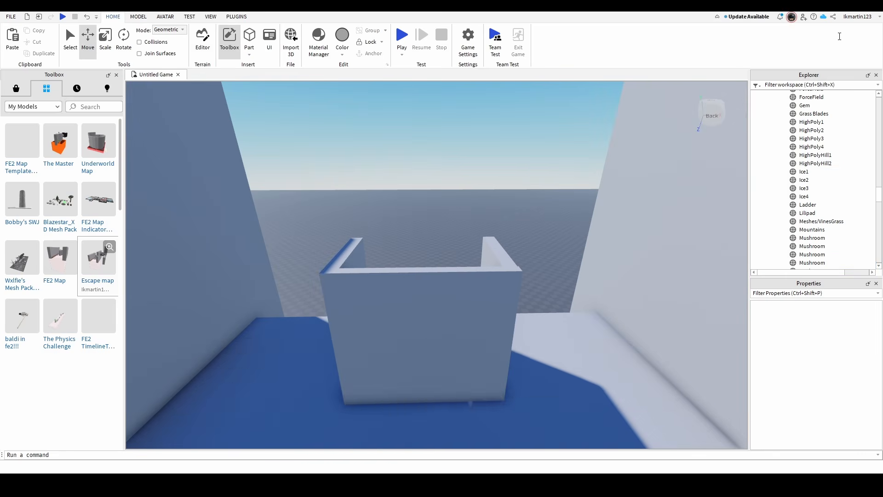
Add a TrussPart to Workspace.
scroll(832, 134, up, 4)
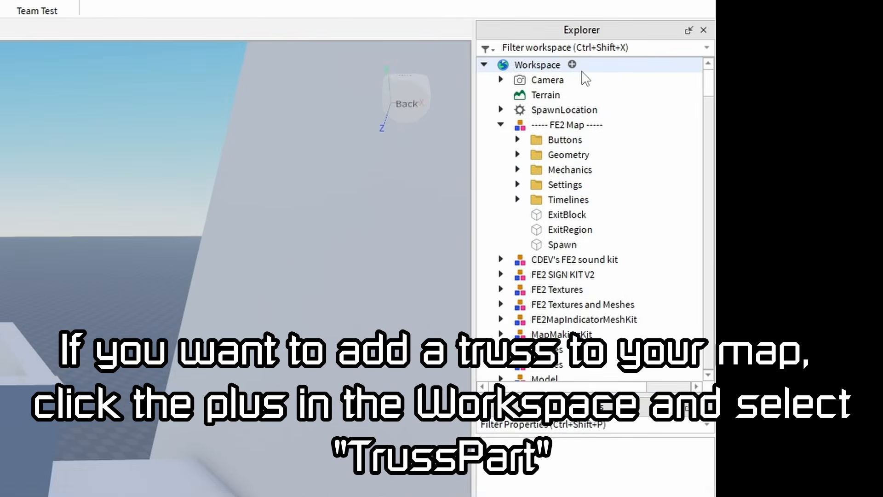
click(802, 93)
text(tr)
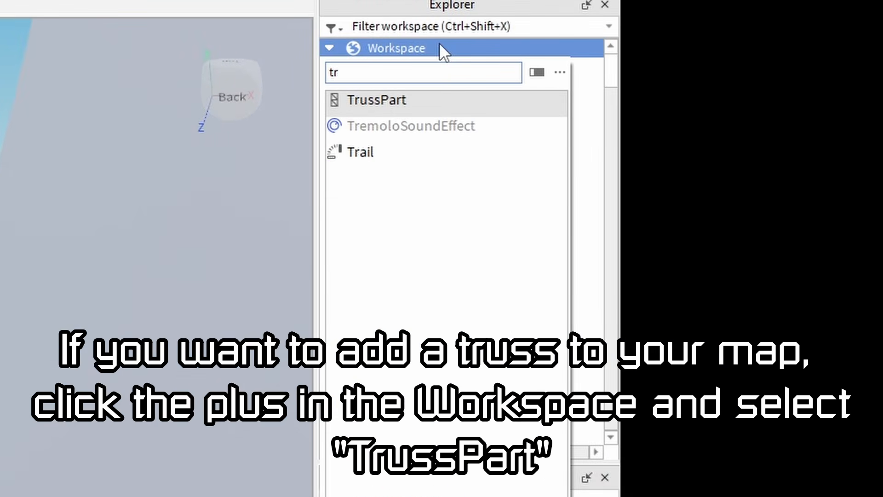
click(229, 73)
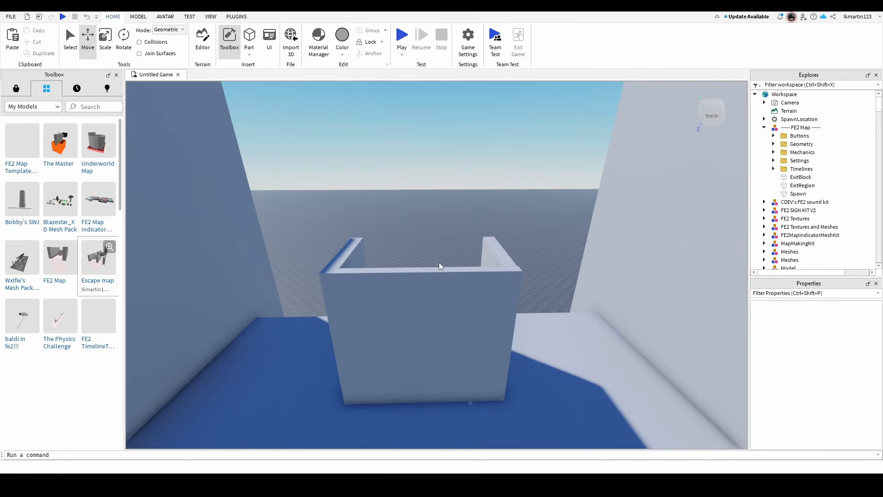
Stretch the truss to about the height of the small structure's wall and move it against that wall.
click(106, 39)
right_drag(460, 255, 460, 229)
drag(395, 275, 390, 423)
click(88, 41)
drag(405, 231, 406, 250)
right_drag(406, 251, 450, 287)
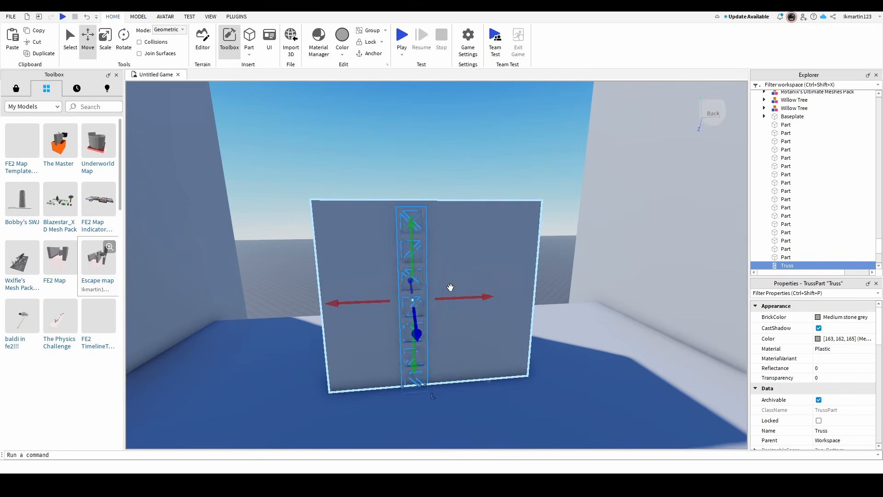
key(ctrl+3)
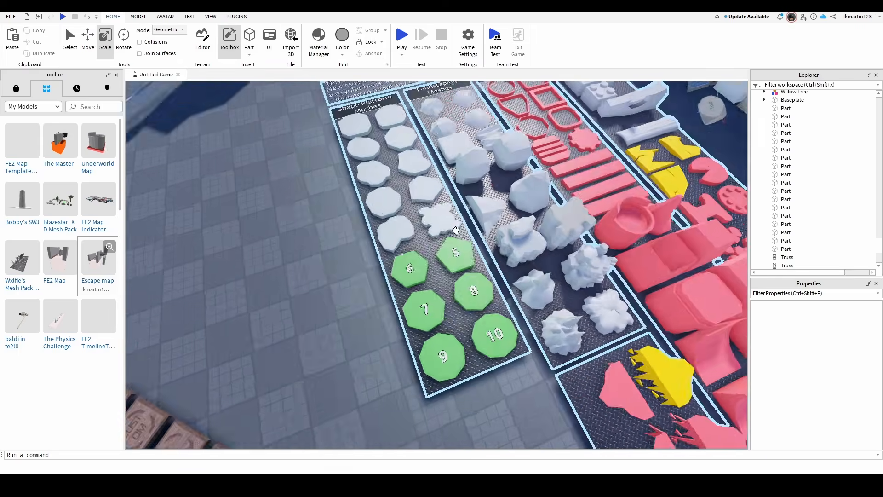
Take the Planks mesh from the mesh kit into Workspace and place it across the structure's front opening.
key(ctrl+2)
click(806, 105)
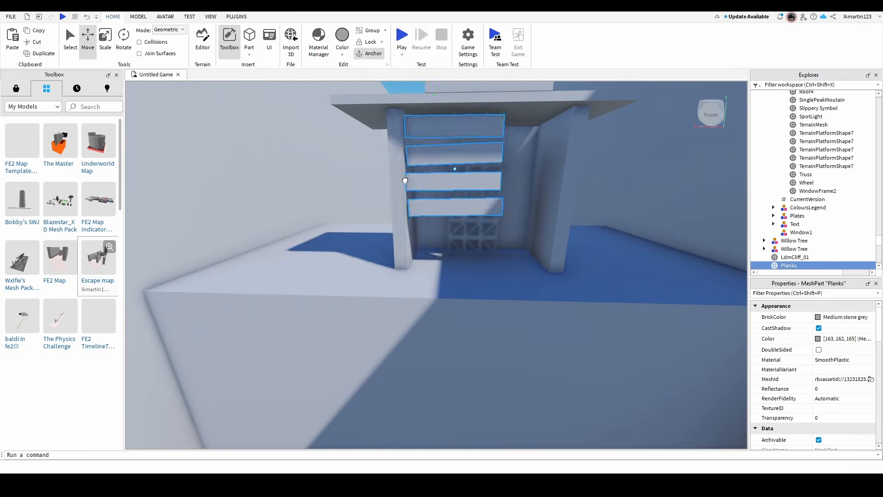
key(ctrl+2)
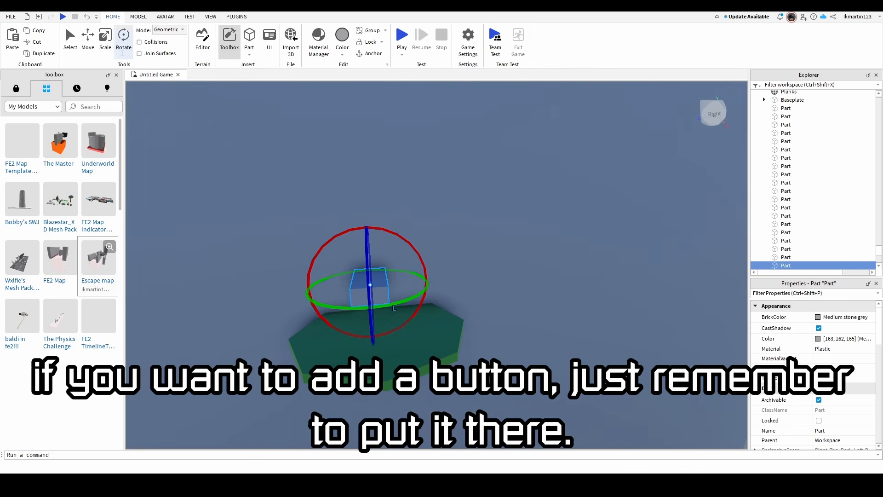
Resize the small new part above the green polygonal platform.
key(ctrl+3)
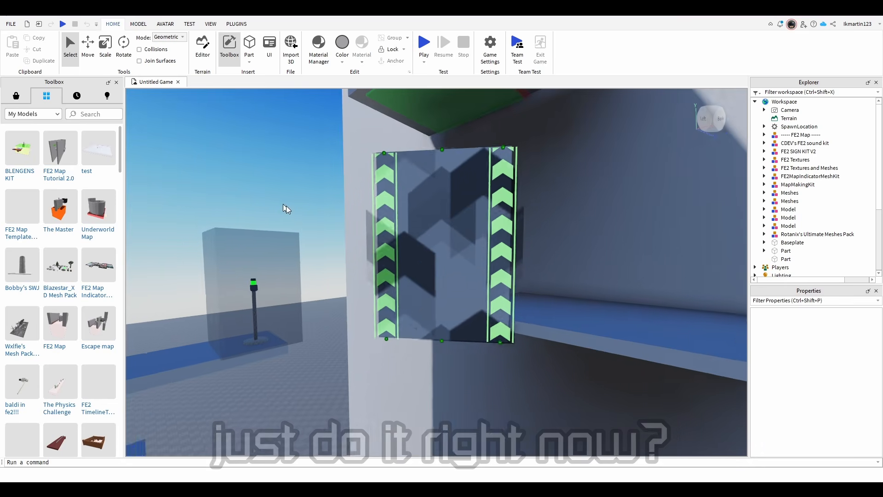
Set both Width0 and Width1 of the middle Beam in the selected Walljump to 6 and bring up its texture properties.
middle_drag(286, 207, 553, 221)
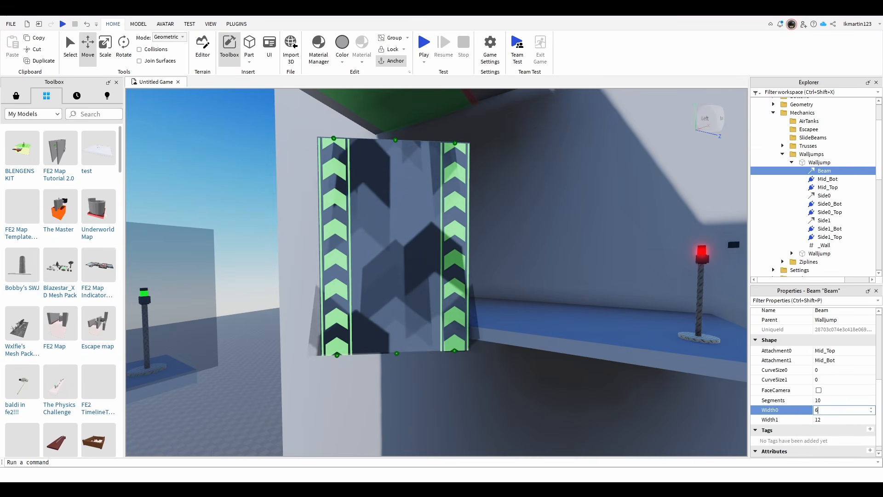
click(848, 419)
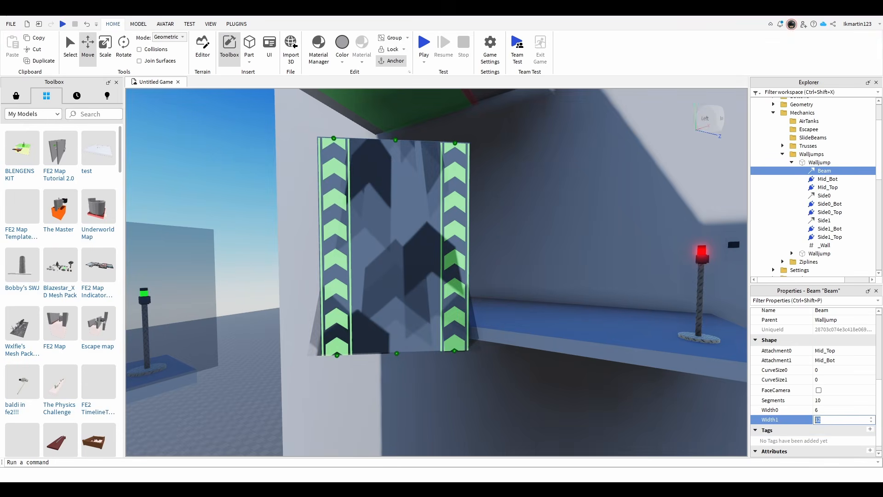
right_drag(619, 341, 605, 336)
key(w)
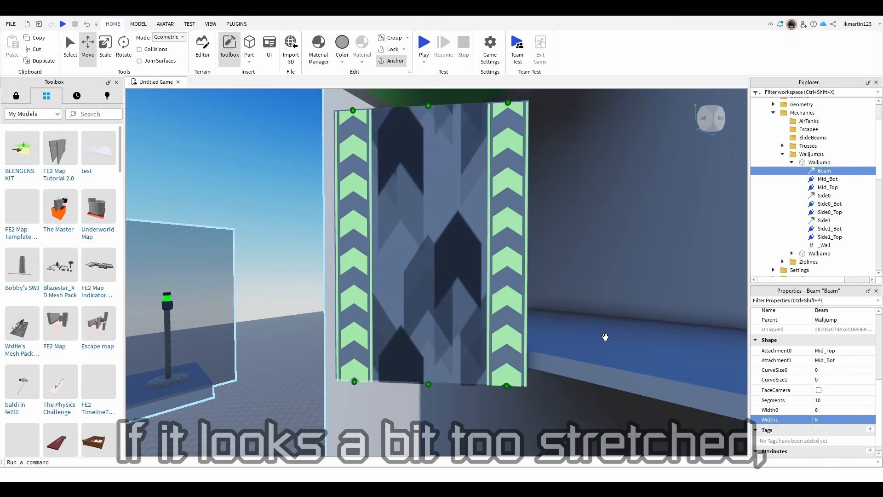
key(s)
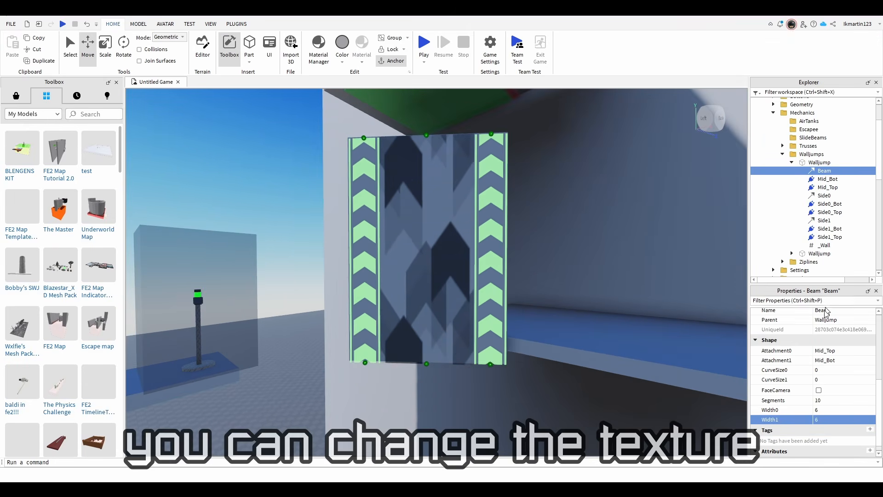
scroll(826, 340, up, 3)
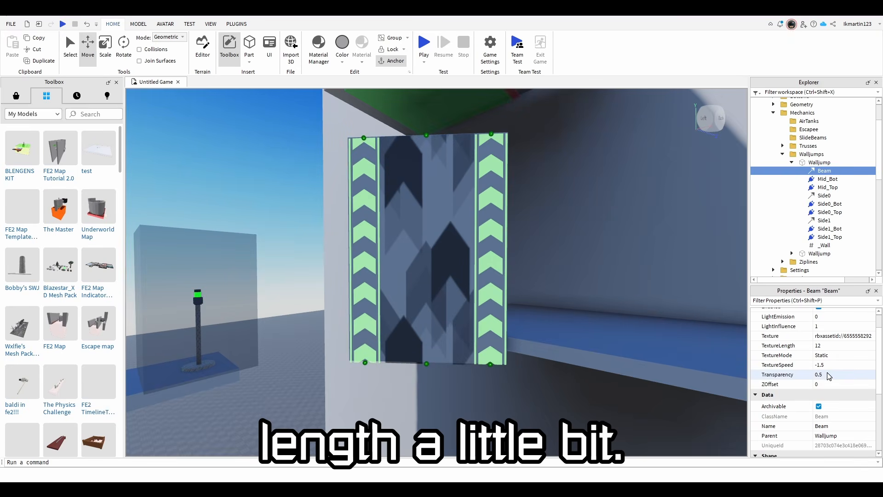
scroll(829, 376, up, 2)
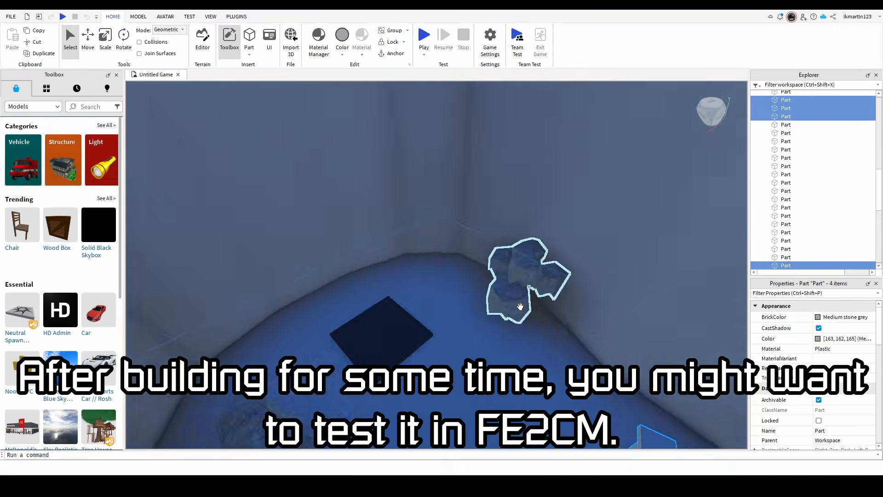
Group the spawn parts and the bridge parts as models named spawn and bridge and move both into Geometry's Gameplay folder.
right_click(786, 116)
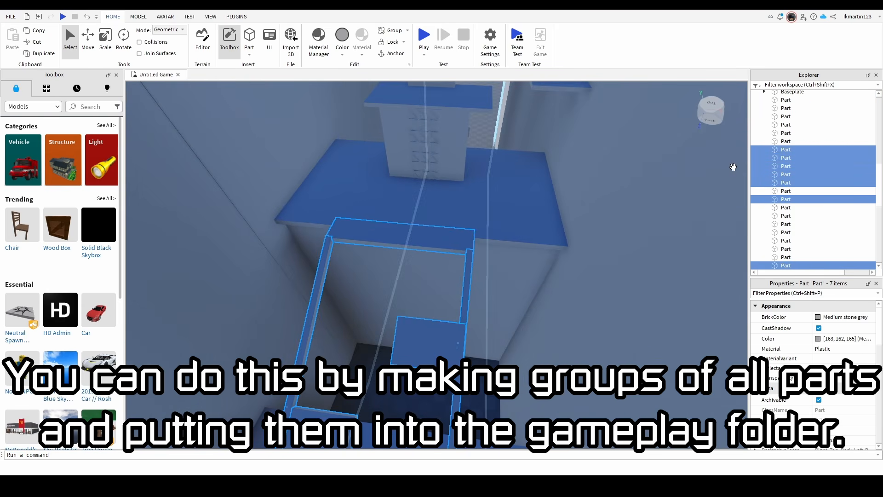
right_click(785, 152)
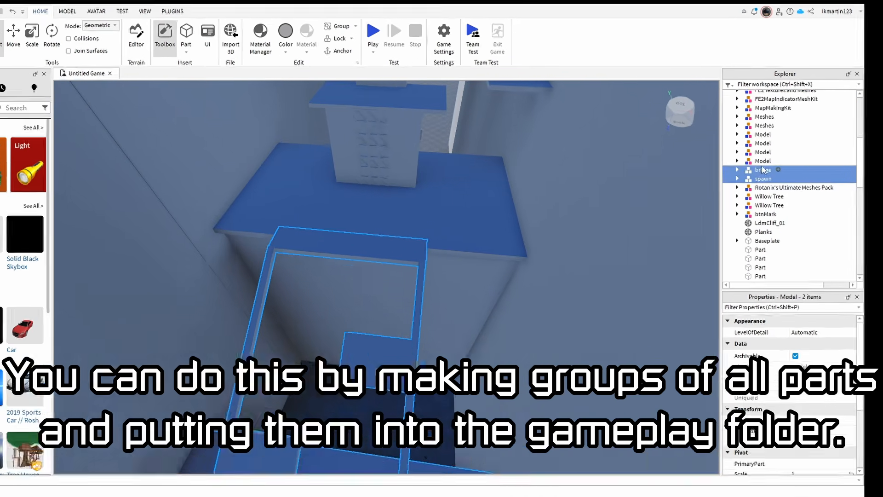
drag(788, 163, 814, 149)
scroll(509, 244, up, 7)
drag(486, 210, 494, 194)
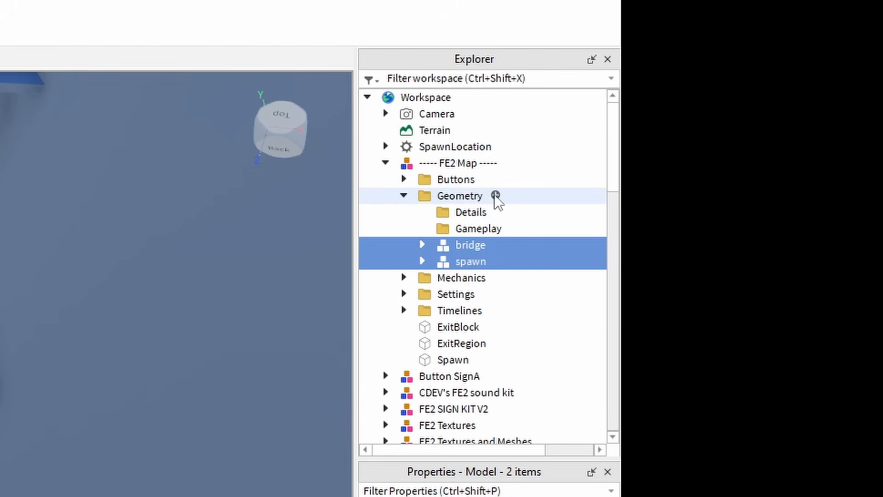
drag(480, 225, 476, 228)
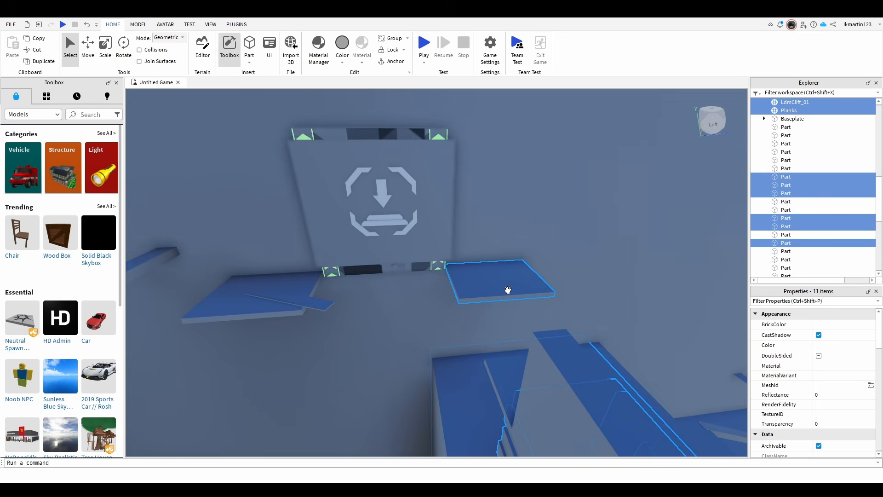
Group the remaining platform and wall parts as models named platform, platform2 and walls inside the Gameplay folder.
middle_drag(508, 289, 458, 281)
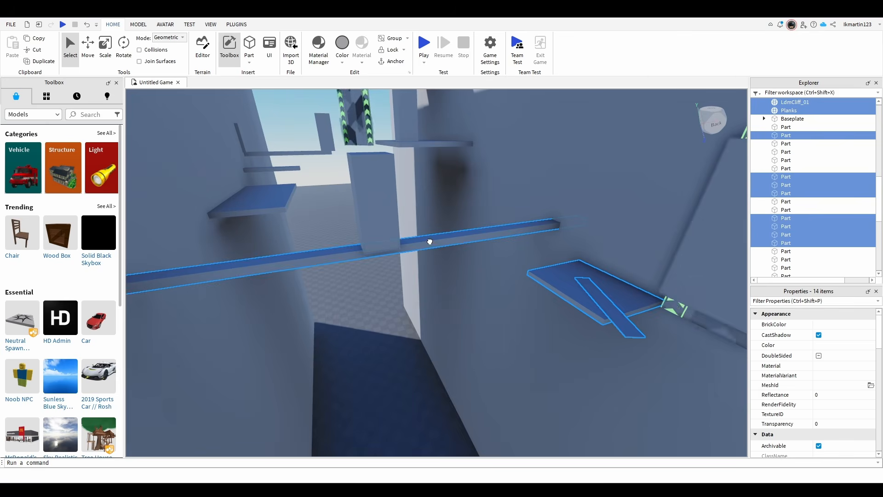
scroll(430, 242, up, 2)
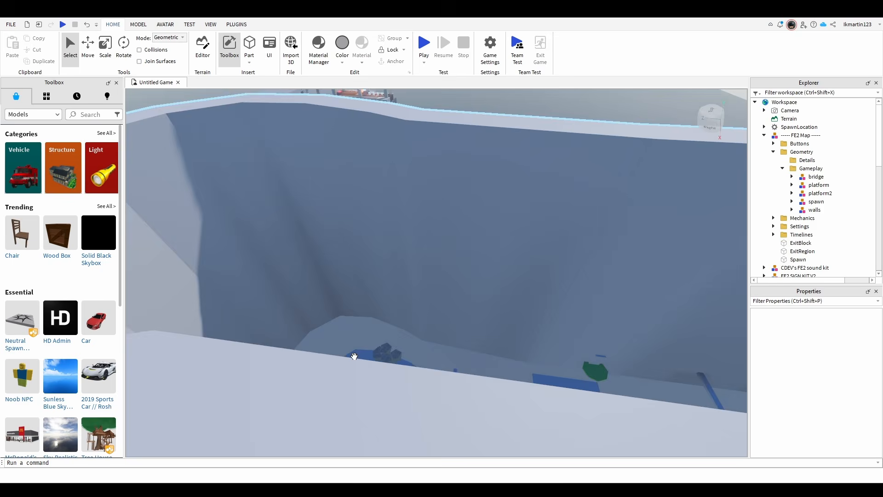
scroll(355, 357, up, 5)
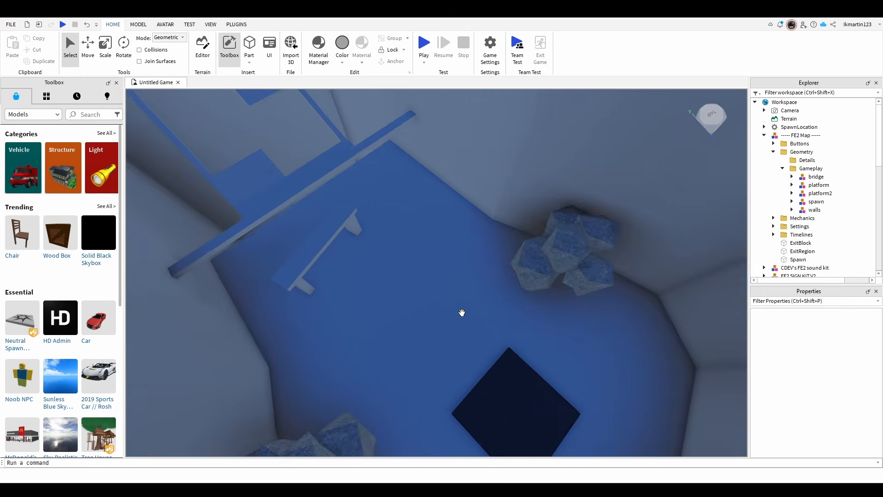
right_drag(462, 312, 404, 166)
scroll(418, 166, up, 3)
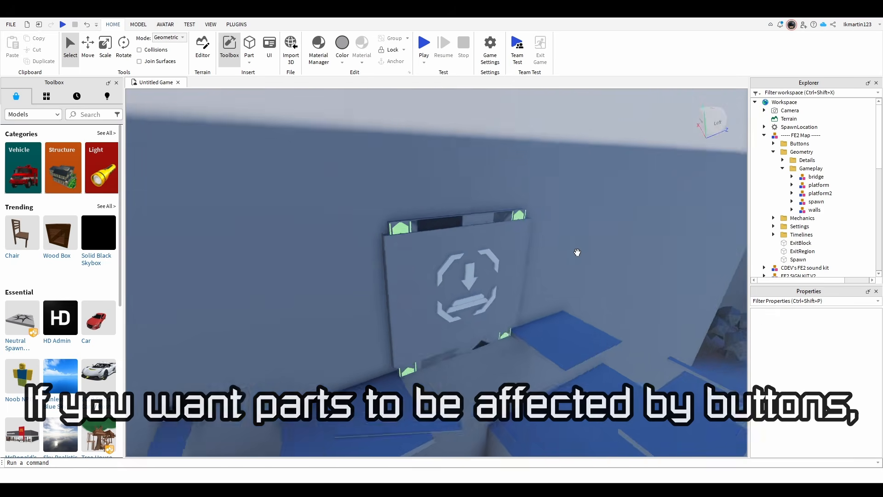
Group the panel covering the walljump and its button mark as one model named Interactive1.
scroll(578, 253, up, 3)
scroll(578, 253, down, 5)
click(384, 240)
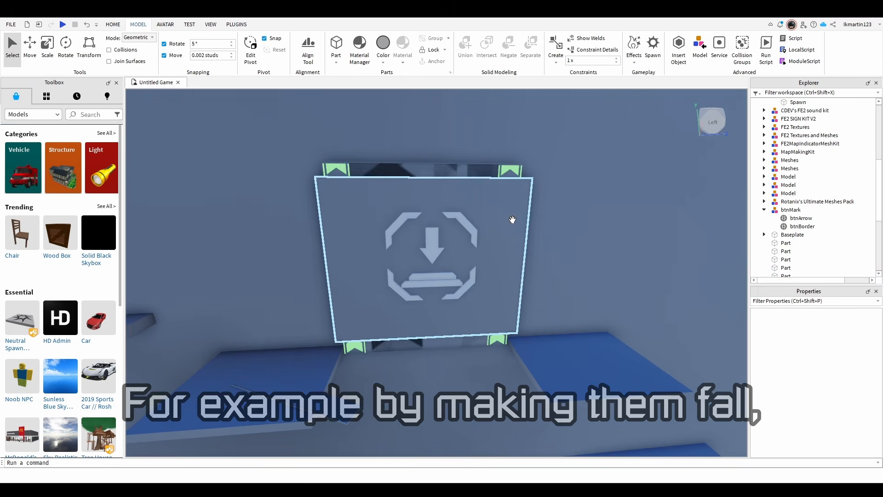
ctrl+click(470, 227)
right_click(781, 246)
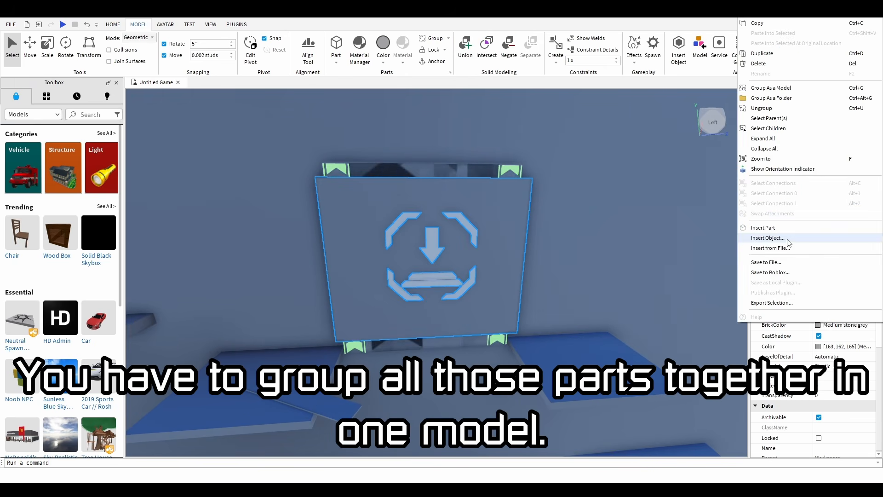
click(773, 89)
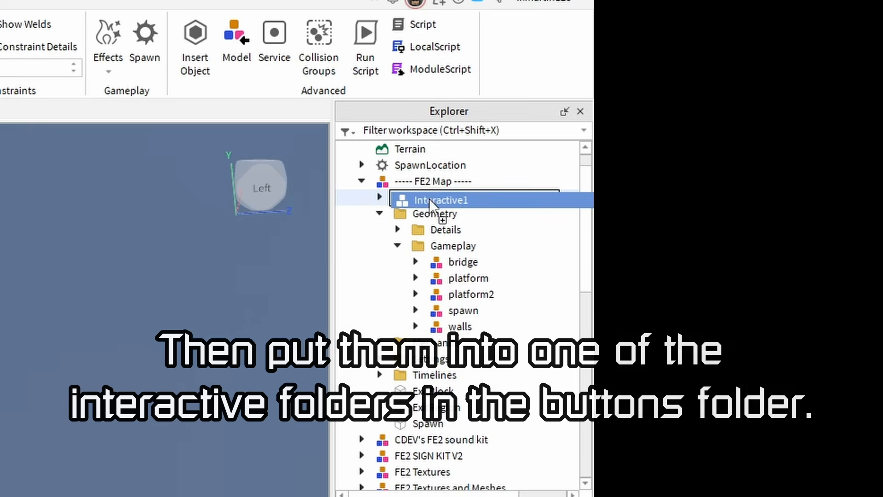
Move the Interactive1 model into the Interactive1 folder inside the Buttons folder of the FE2 Map.
drag(430, 199, 431, 199)
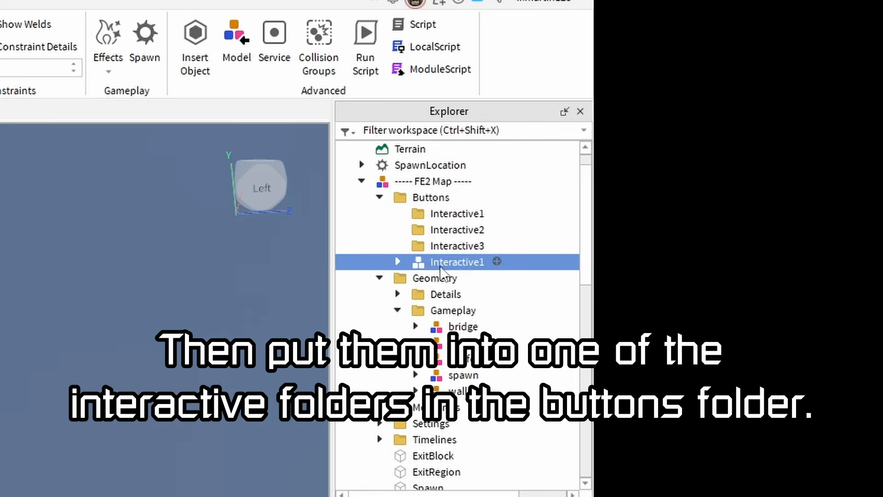
drag(474, 220, 473, 216)
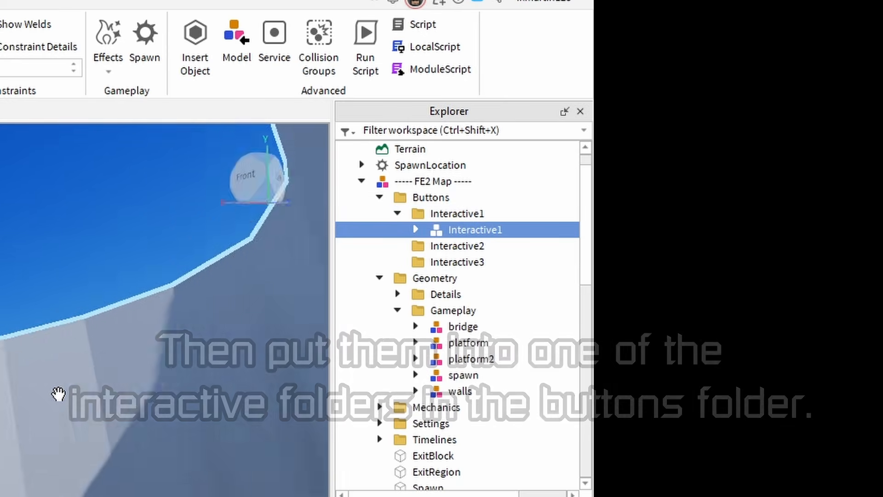
right_drag(138, 258, 193, 281)
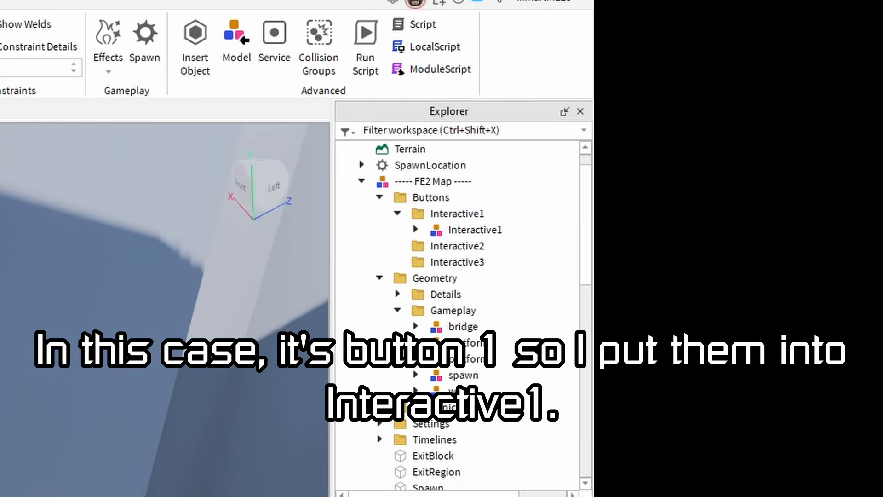
Move ExitBlock and ExitRegion together into place at the end of the map.
right_drag(138, 229, 198, 280)
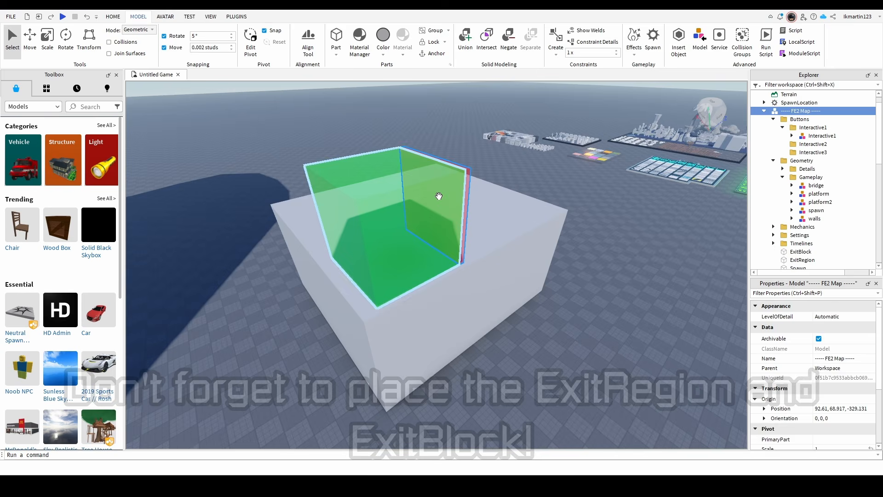
key(ctrl+2)
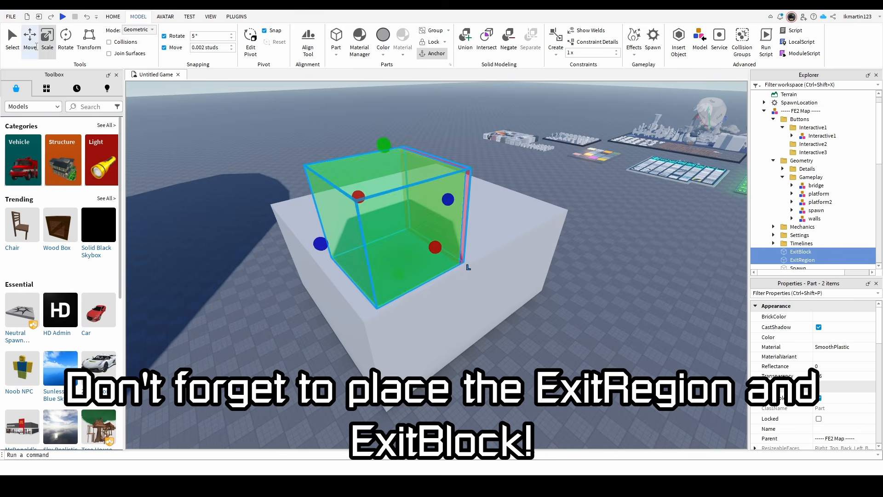
right_drag(389, 226, 331, 250)
drag(352, 175, 357, 138)
right_drag(357, 138, 441, 202)
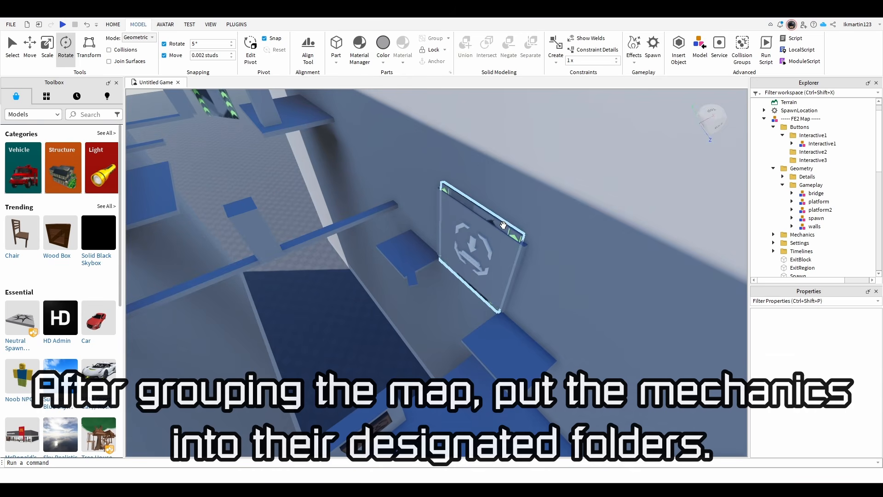
Move both Walljump parts from Workspace into the Walljumps folder under Mechanics and collapse that folder.
click(469, 247)
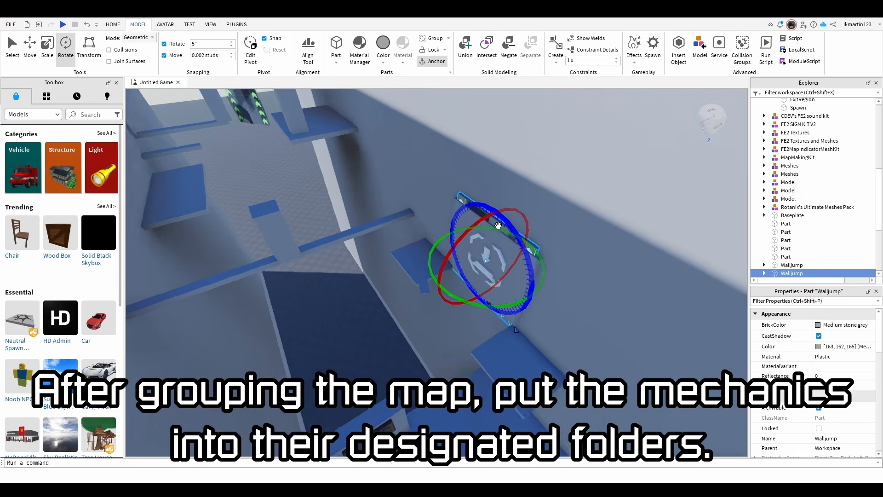
scroll(500, 227, up, 5)
ctrl+click(792, 265)
drag(791, 273, 787, 265)
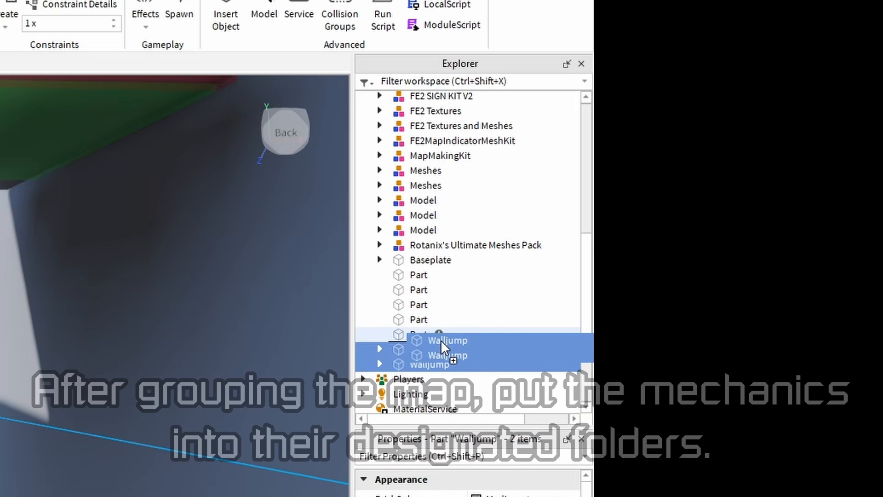
drag(464, 341, 468, 236)
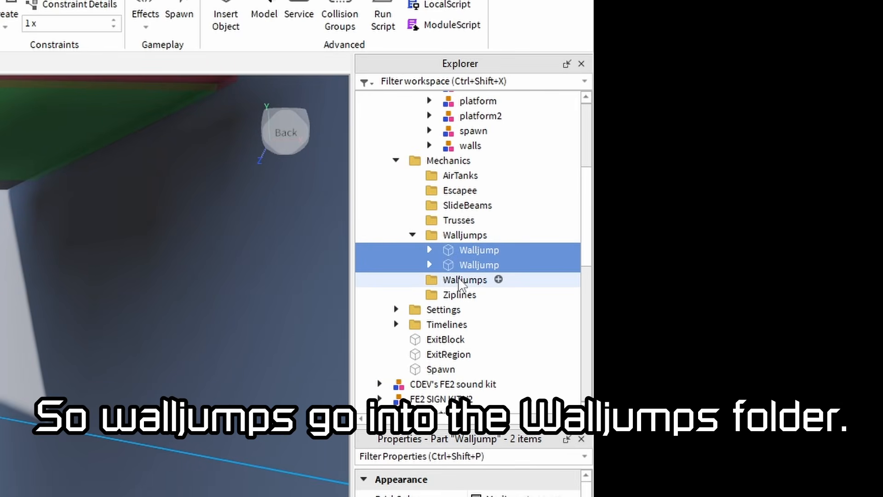
click(413, 235)
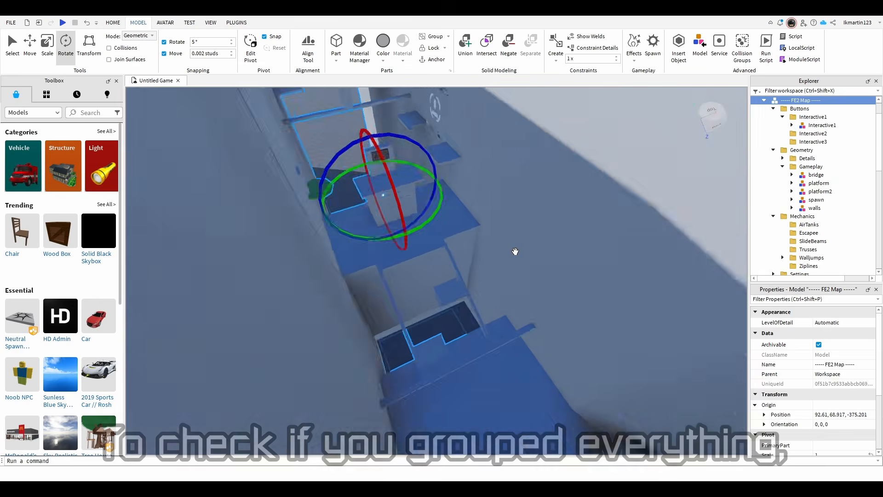
Shift the whole FE2 Map model sideways to check for ungrouped parts, undo the move and inspect the exit area.
click(34, 44)
right_drag(441, 192, 499, 213)
drag(488, 233, 288, 266)
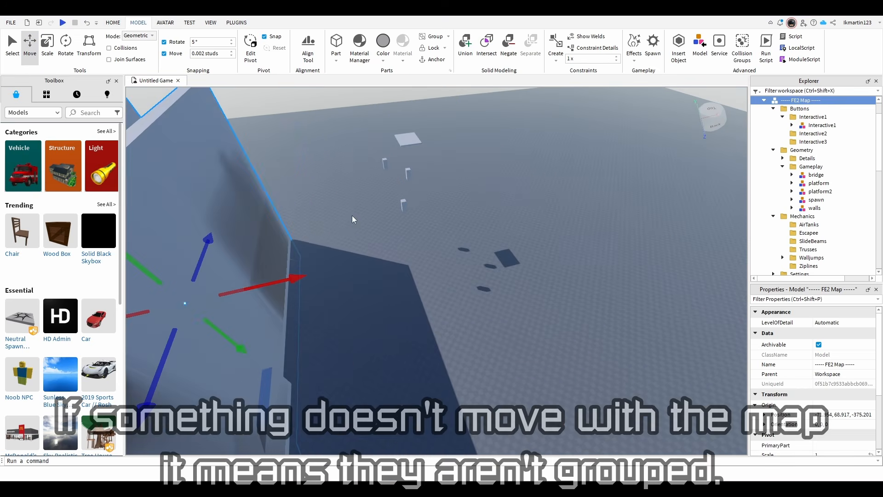
key(ctrl+z)
right_drag(508, 152, 403, 139)
key(w)
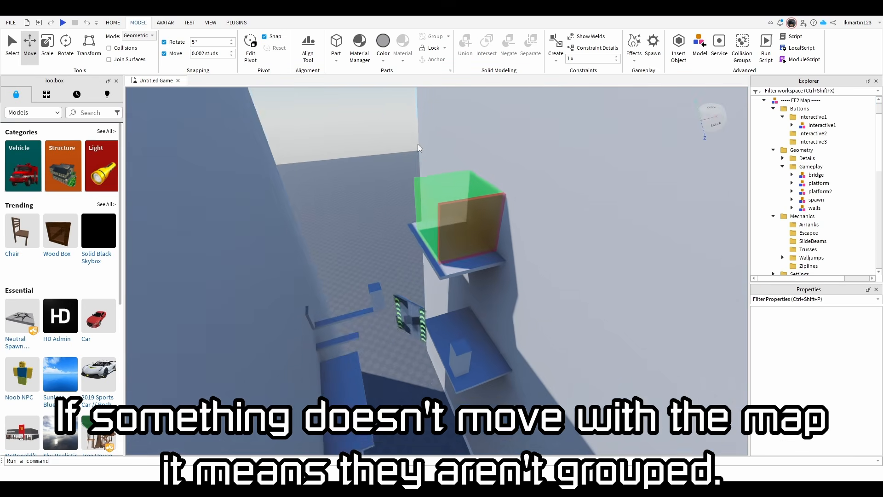
click(473, 268)
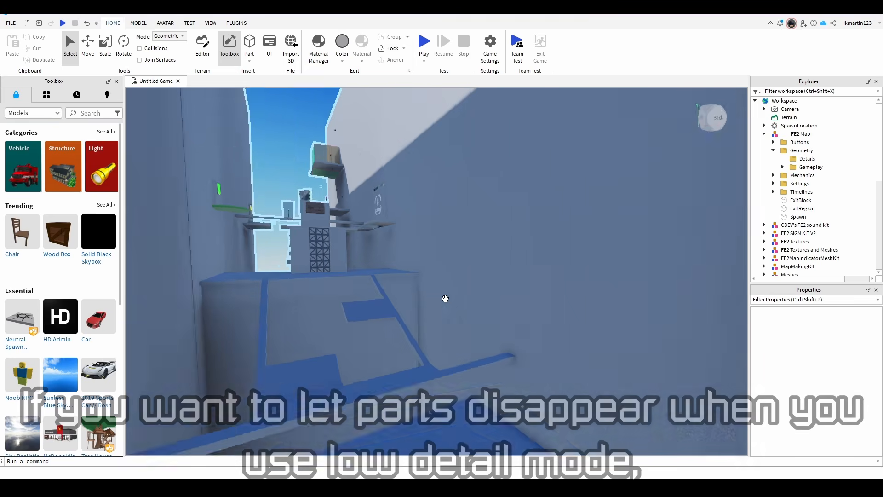
Group the two Willow Tree models as a model named _Detail and move it into Geometry's Details folder.
right_drag(445, 300, 445, 298)
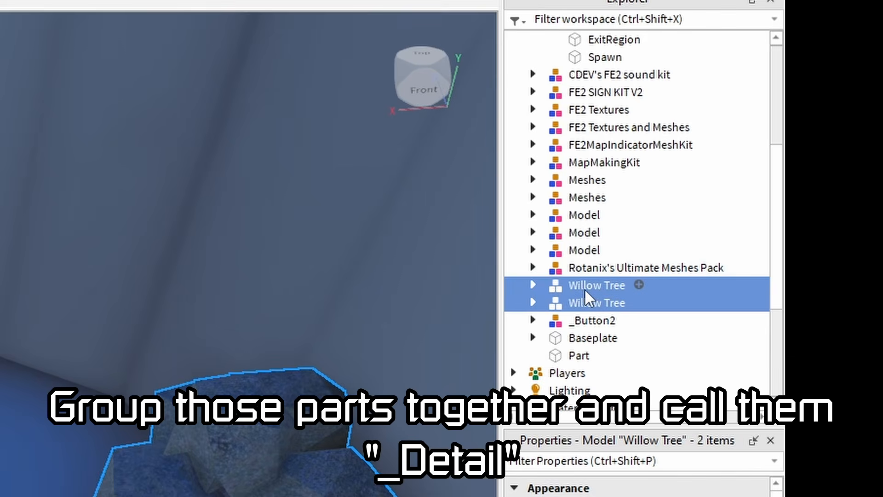
right_click(584, 287)
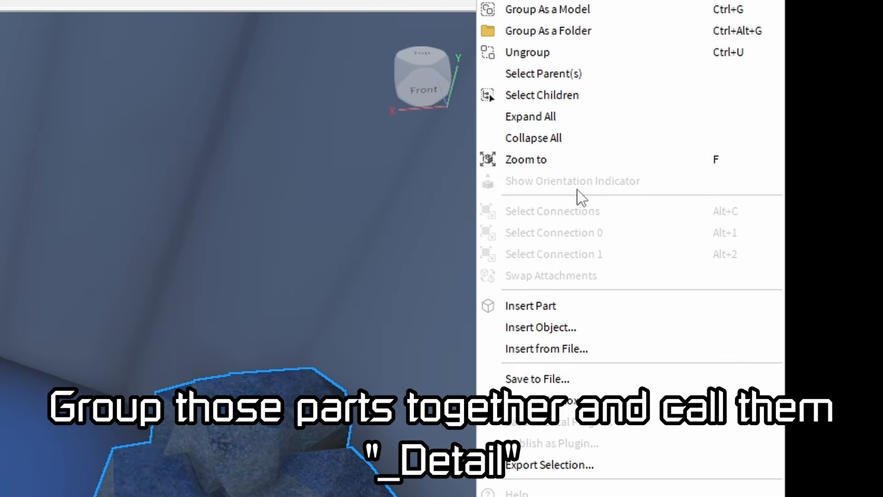
click(556, 7)
text(Detail)
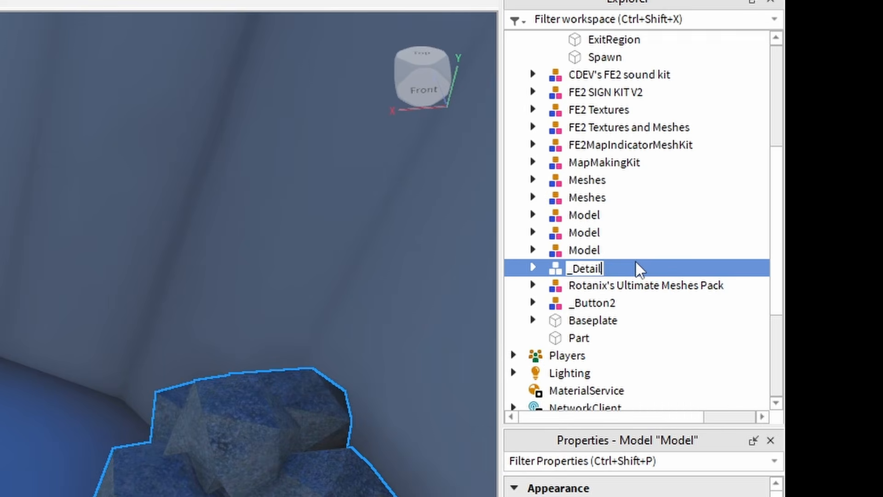
key(Return)
drag(635, 261, 620, 162)
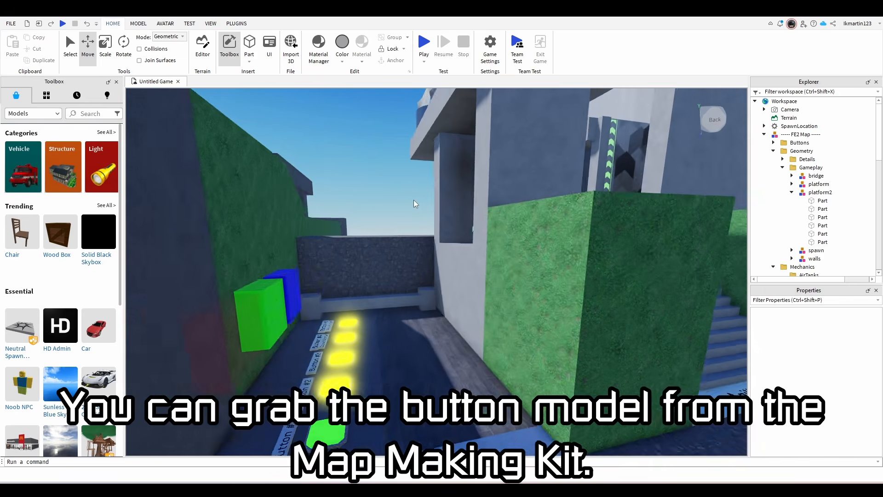
Duplicate the kit's complete _Button1 model and mount it on the stand above the green octagonal platform, filed in the Interactive1 folder.
key(w)
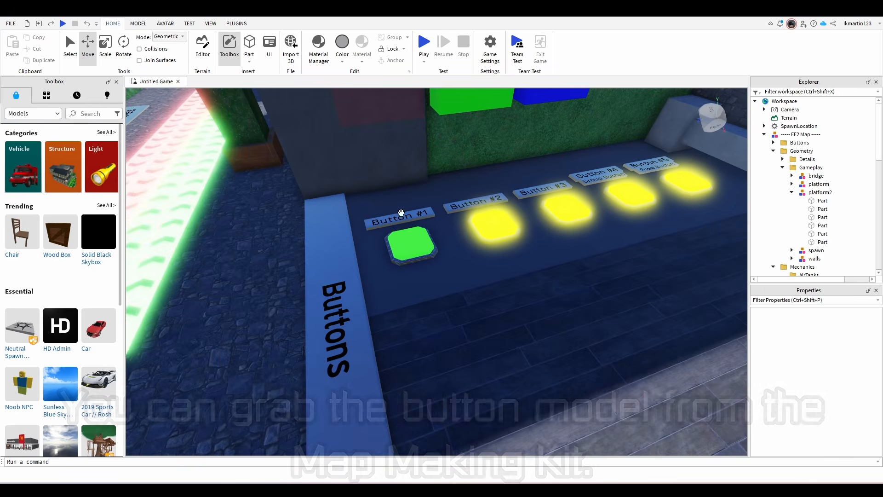
click(429, 240)
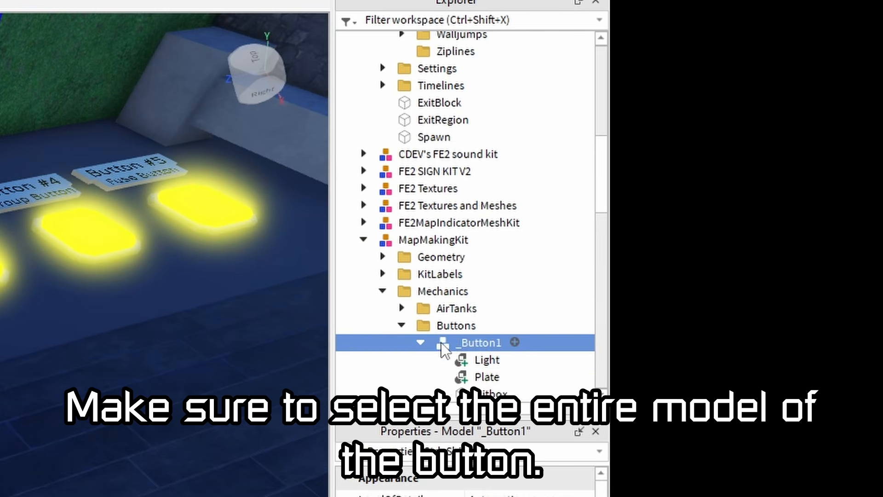
key(ctrl+d)
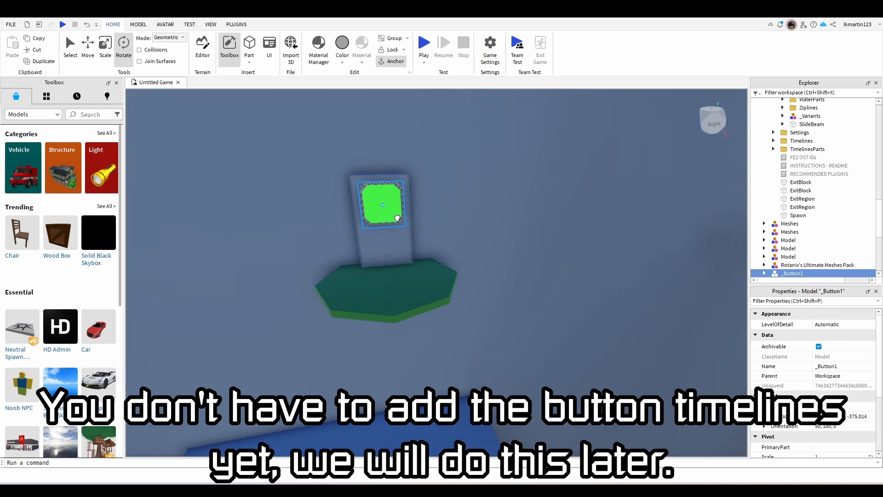
right_drag(397, 217, 401, 217)
click(444, 134)
right_drag(435, 134, 442, 157)
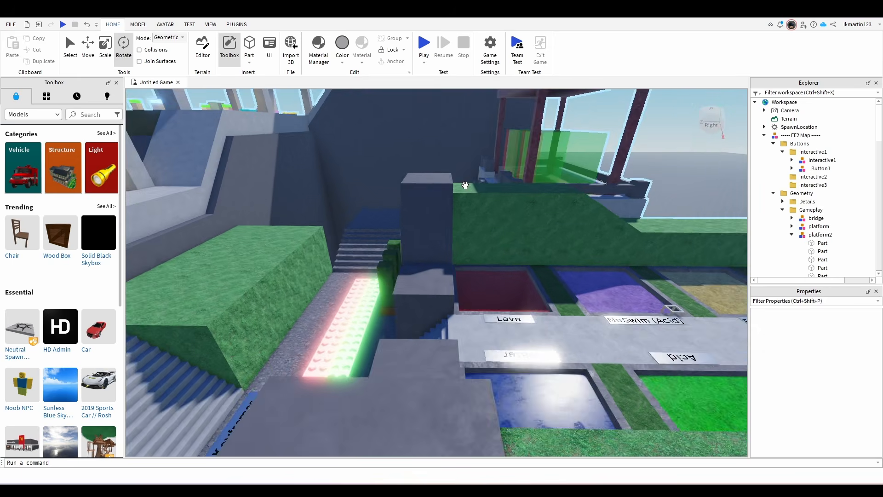
Duplicate the kit's _Button2 model and mount the copy on the stand at the wall end of the upper plank.
right_drag(460, 180, 466, 186)
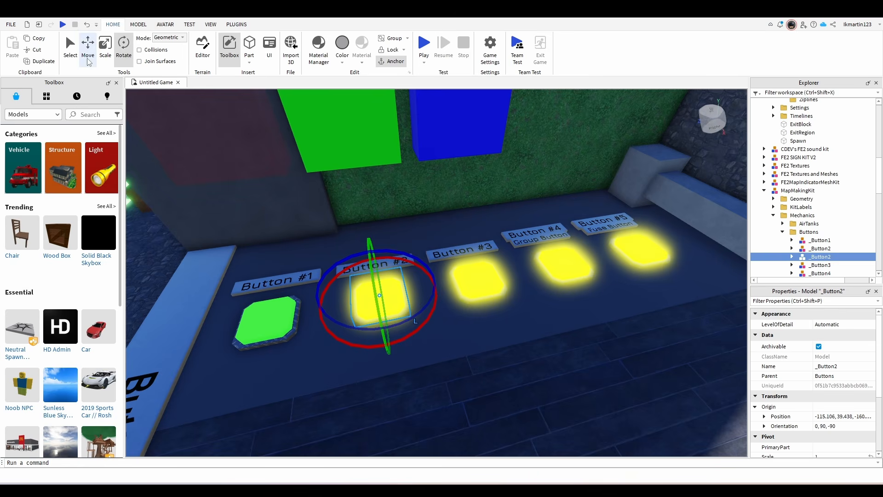
drag(390, 341, 396, 404)
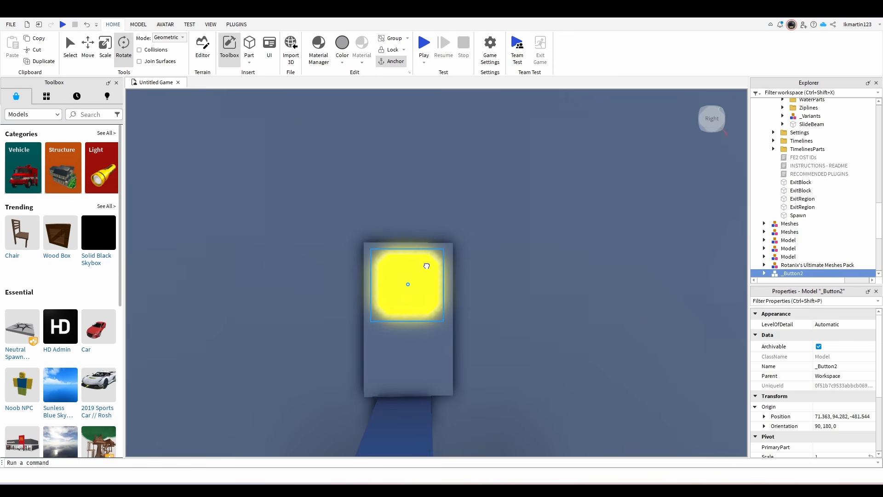
right_drag(428, 265, 385, 239)
click(389, 243)
right_drag(552, 307, 554, 307)
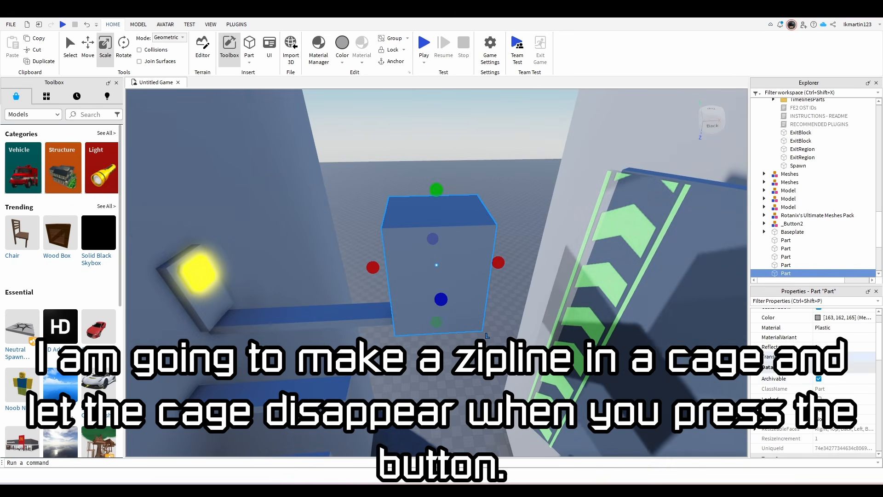
Make the block around the plank's outer end semi-transparent and file it as ZiplineCage in the Interactive2 folder under Buttons.
click(866, 360)
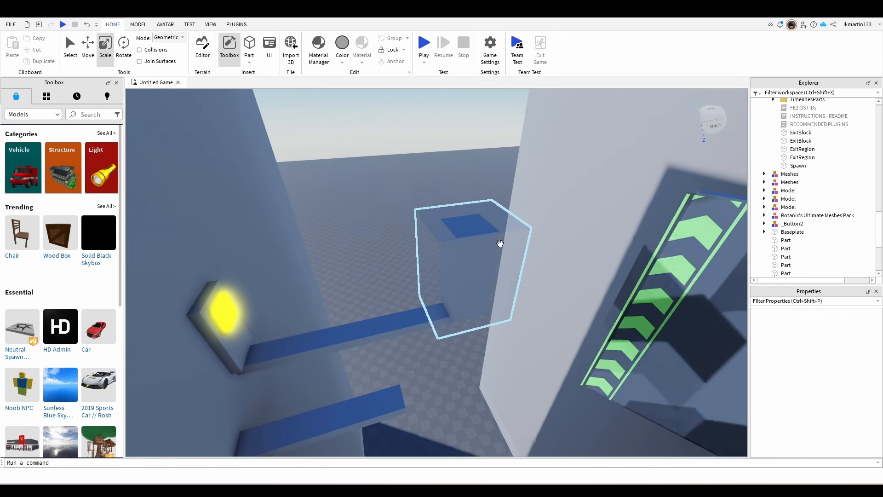
click(501, 243)
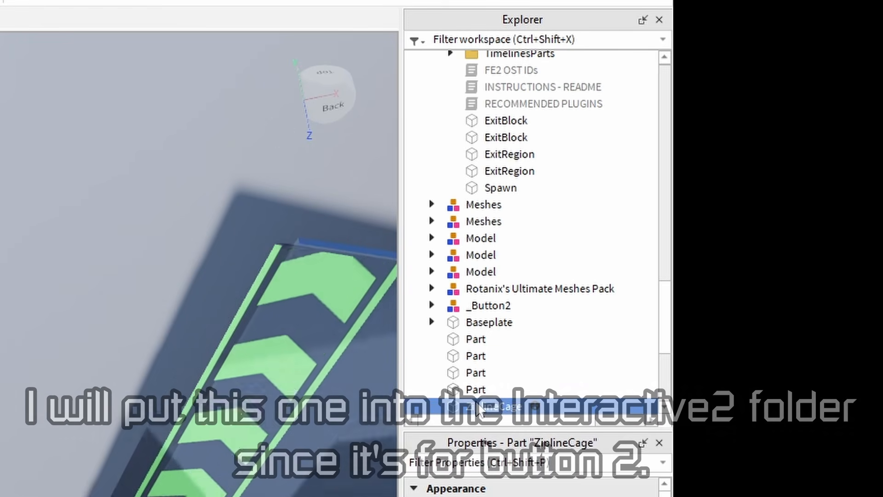
drag(506, 406, 565, 324)
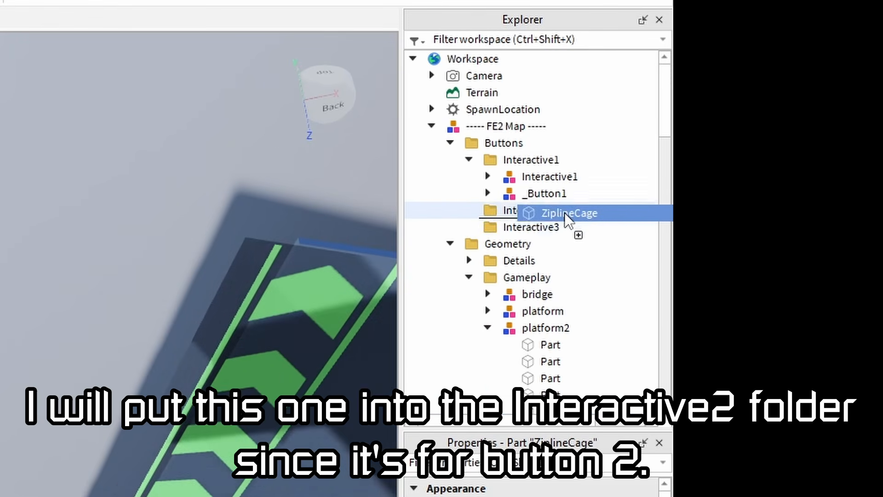
drag(527, 206, 522, 212)
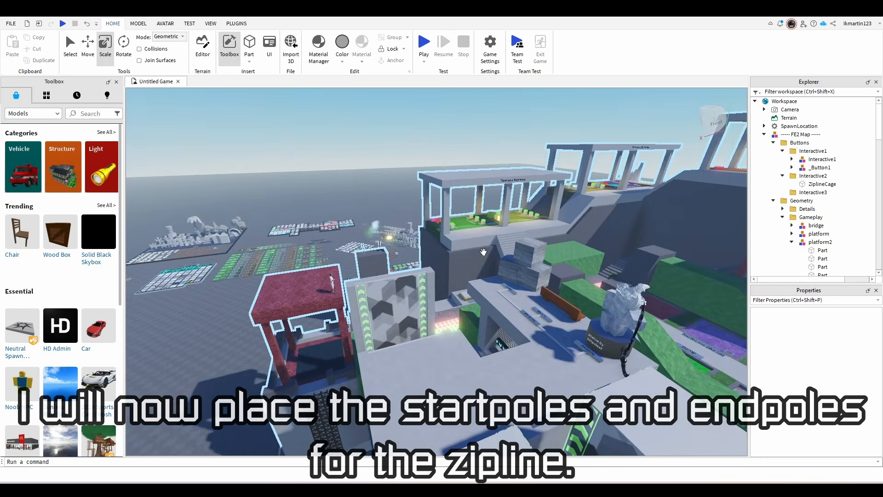
Copy the kit's normal-speed StartPole model and place it on the outer end of the upper plank, inside the zipline cage.
key(w)
right_drag(483, 252, 483, 252)
click(388, 294)
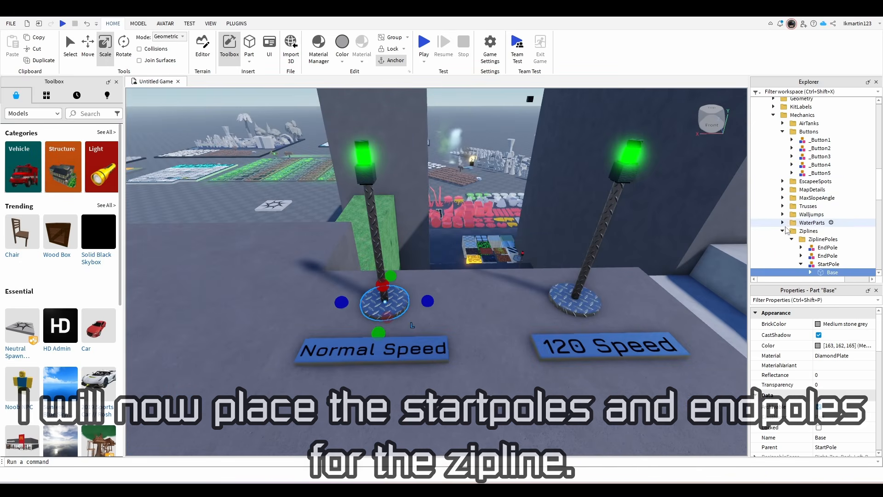
click(822, 264)
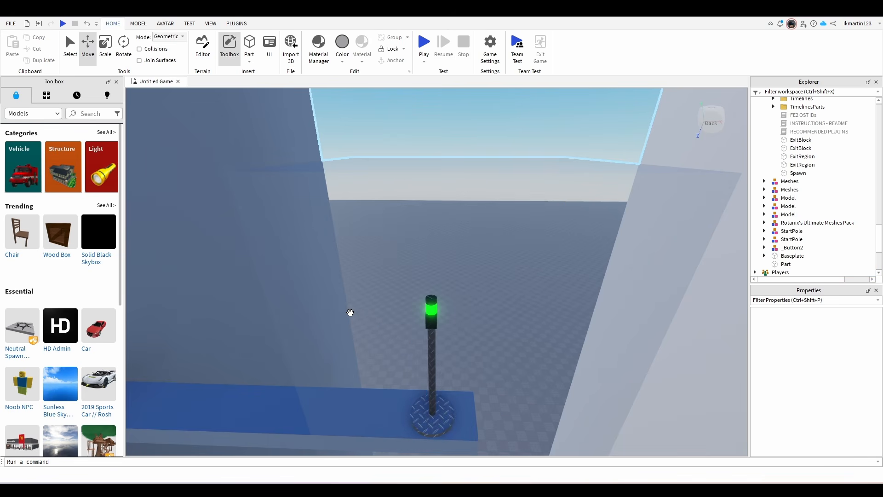
right_drag(351, 312, 351, 313)
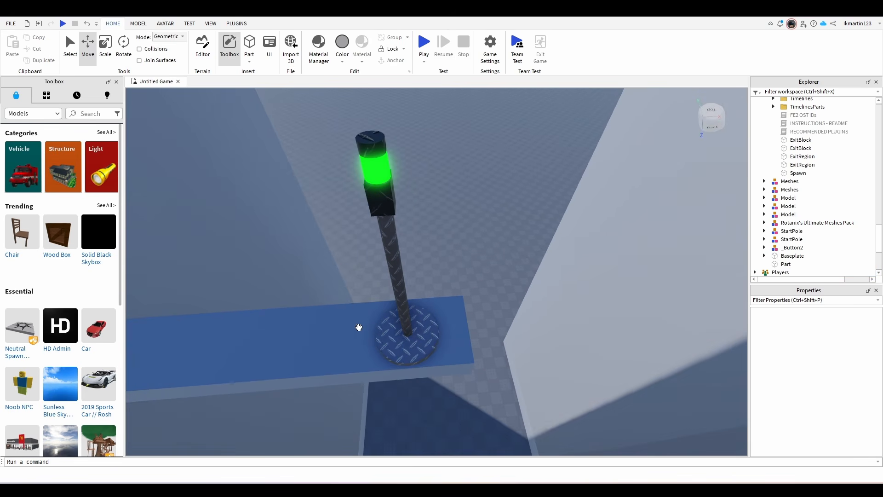
scroll(359, 327, up, 1)
click(373, 277)
scroll(453, 297, down, 2)
scroll(482, 253, down, 3)
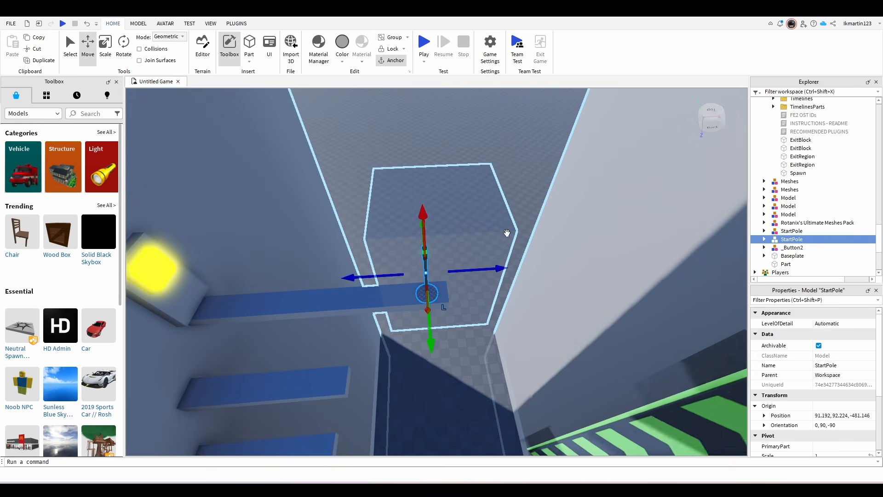
Resize the platform2 plank between the _Button2 stand and the cage so it fits under the StartPole.
click(505, 235)
scroll(493, 260, up, 1)
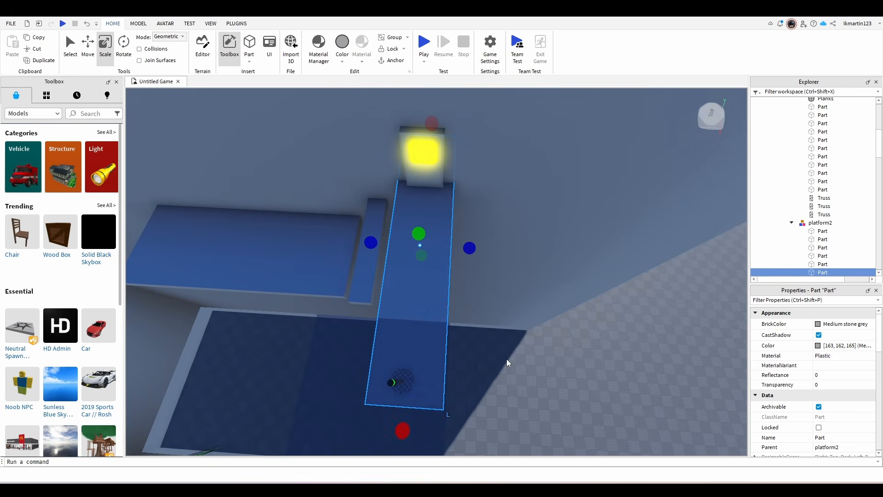
click(540, 363)
right_drag(540, 363, 540, 362)
right_drag(540, 362, 540, 362)
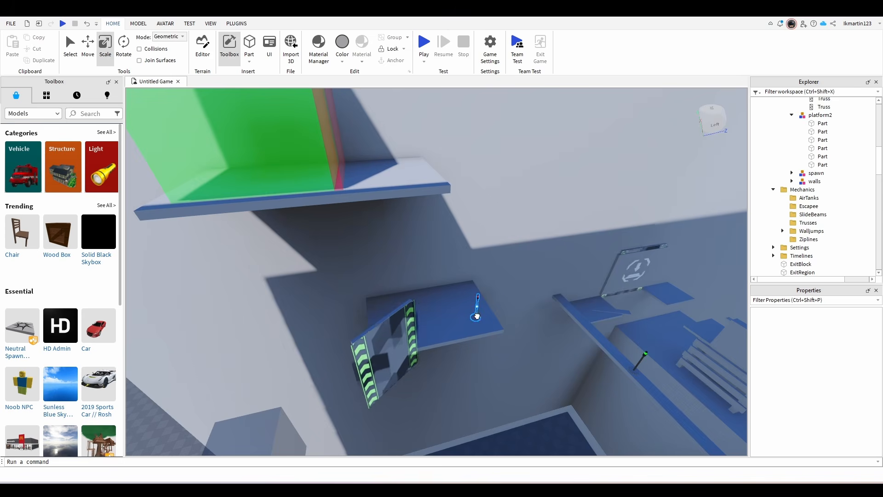
Place an EndPole on the exit platform as the end of the zipline from the cage.
click(478, 315)
drag(477, 317, 505, 241)
click(398, 202)
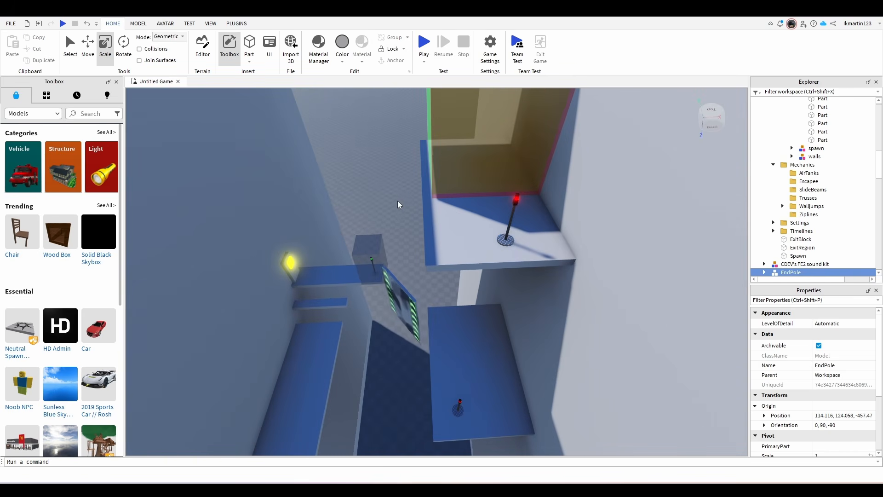
right_drag(473, 225, 446, 227)
key(w)
right_drag(492, 256, 492, 256)
Group the four zipline poles as a model named Poles and move it into the Ziplines folder under Mechanics.
click(466, 323)
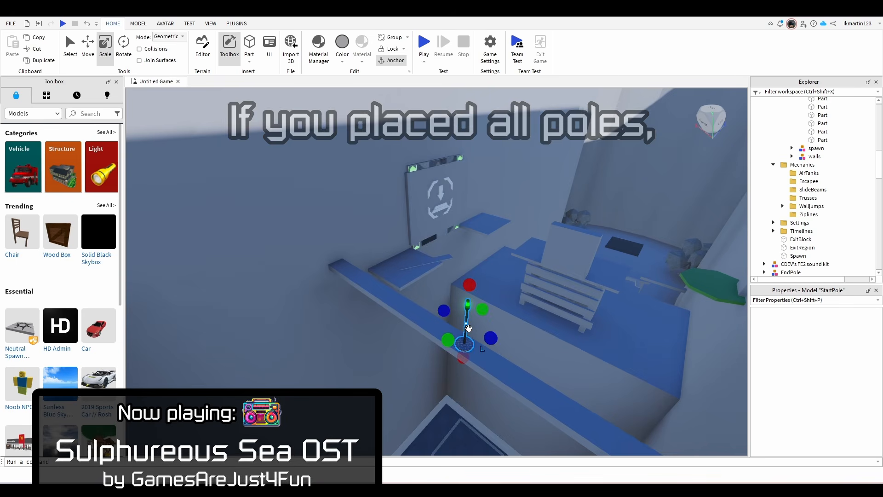
right_drag(479, 327, 479, 327)
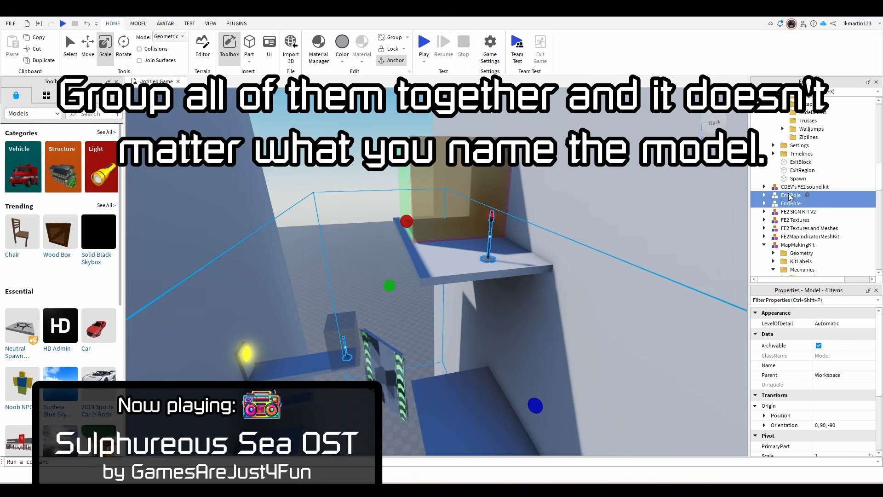
right_click(790, 197)
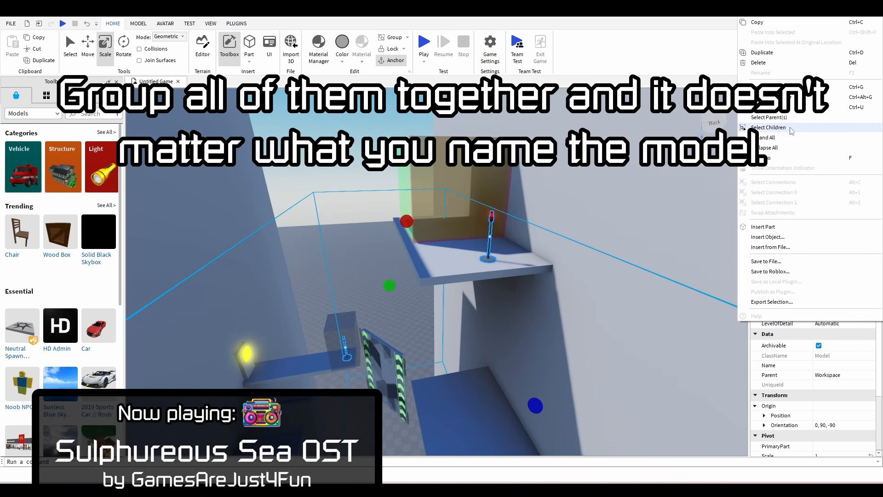
click(782, 90)
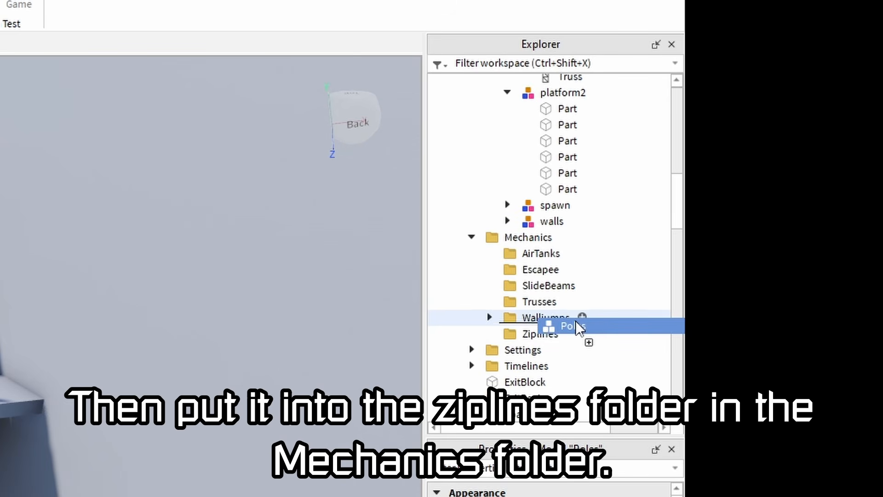
drag(575, 320, 542, 334)
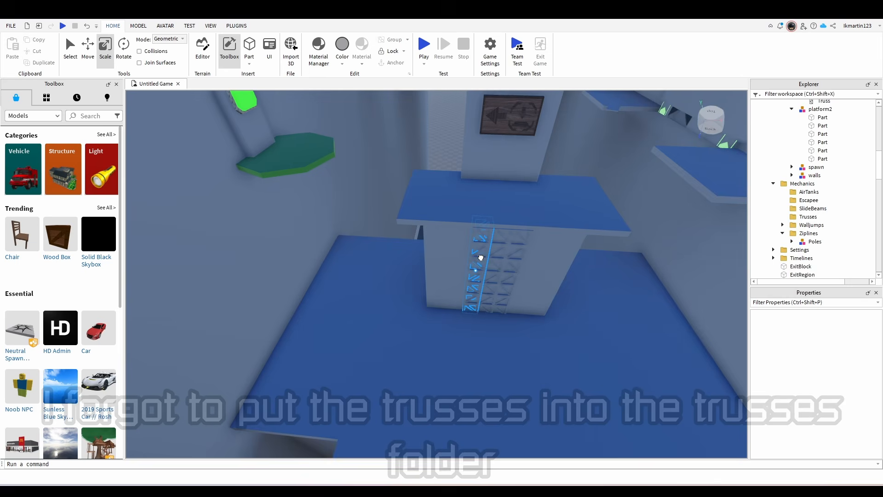
Select the three Truss parts below the platform and move them into the Trusses folder under Mechanics.
ctrl+click(516, 247)
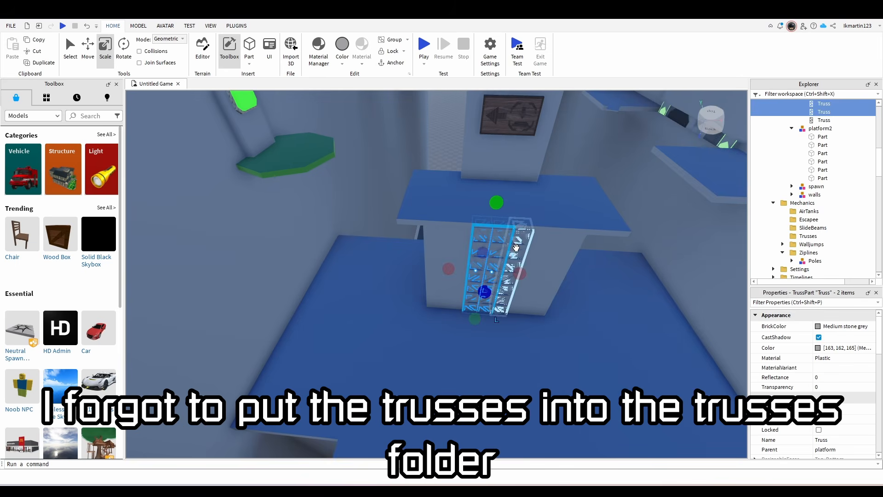
drag(823, 119, 810, 239)
drag(522, 326, 522, 328)
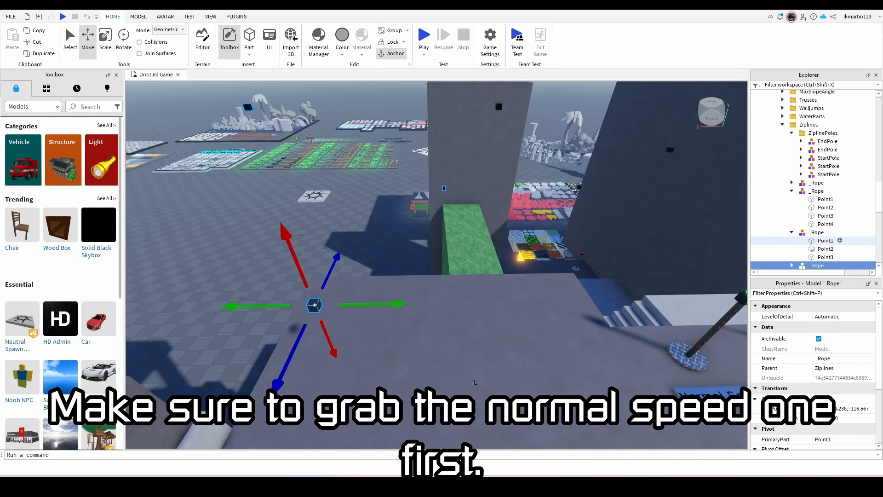
Delete Point2, Point3 and Point4 from the kit's normal-speed _Rope model, keeping only Point1.
click(792, 195)
scroll(814, 193, down, 1)
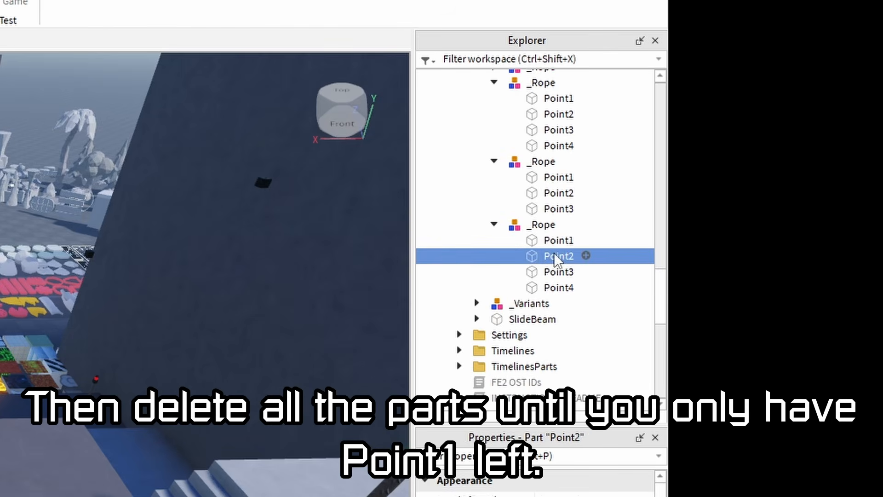
key(Delete)
click(552, 256)
key(Delete)
click(551, 257)
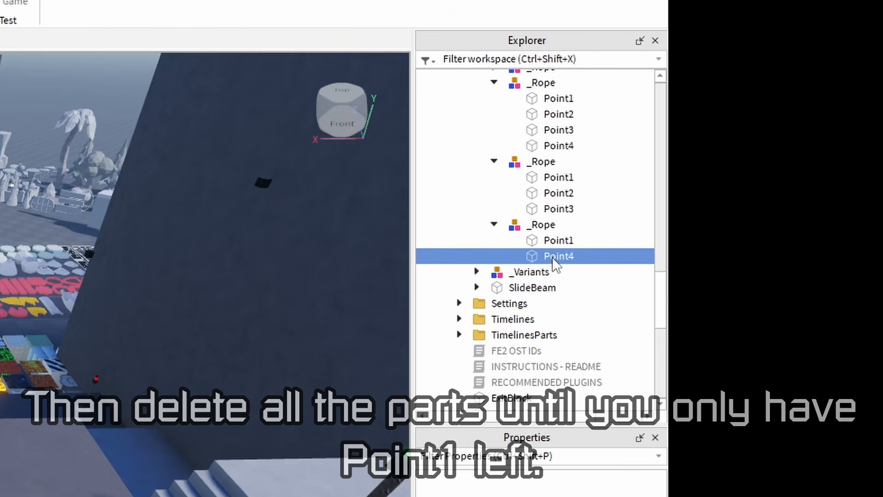
key(Delete)
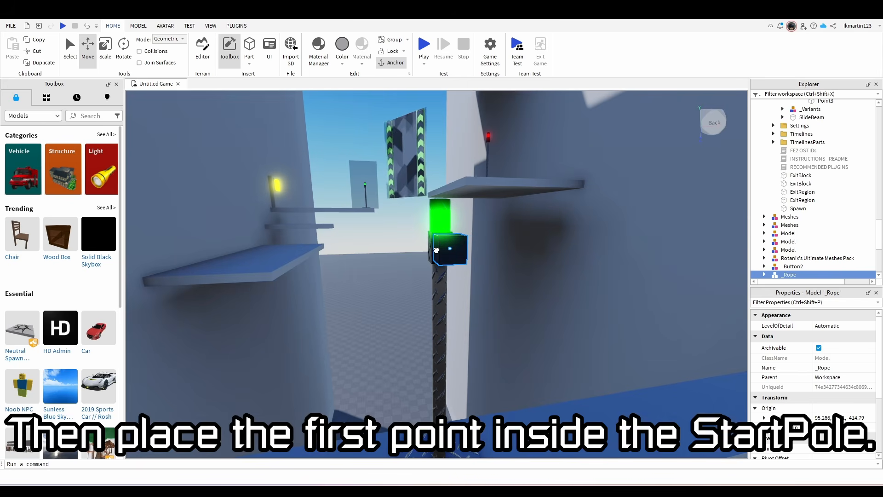
Lay out the rope points from the StartPole within a single _Rope model and rename the copies in order from Point2.
right_drag(436, 250, 502, 239)
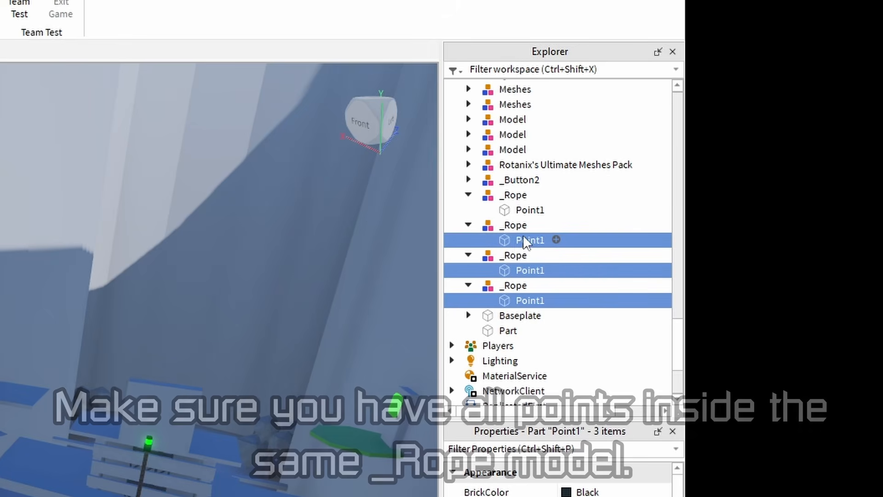
drag(523, 240, 517, 195)
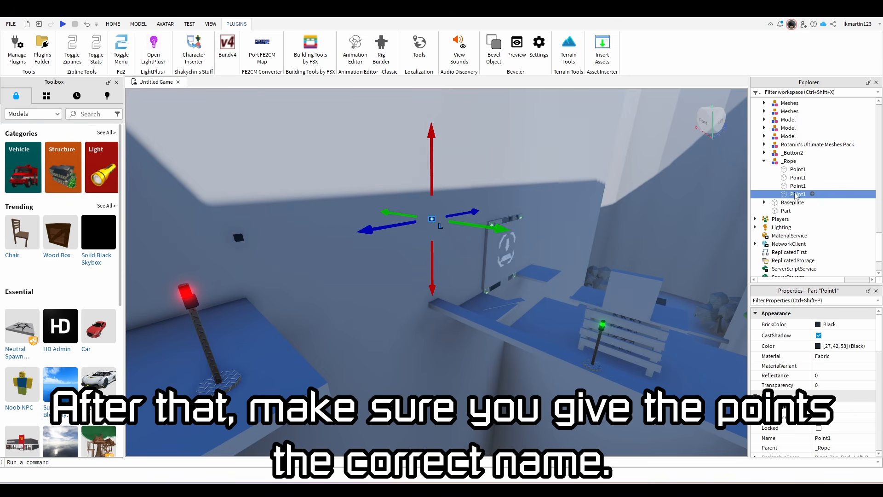
click(801, 185)
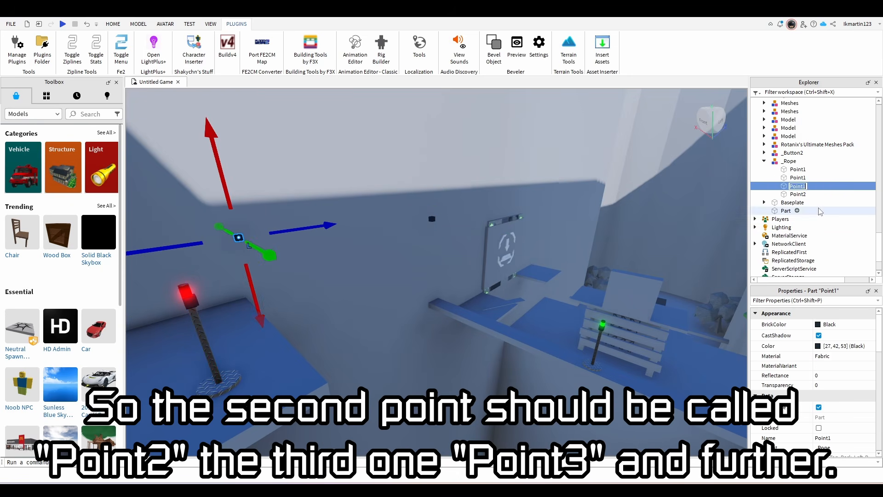
Preview the rope with the Toggle Ziplines plugin and move the _Rope model into the Ziplines folder under Mechanics.
click(198, 309)
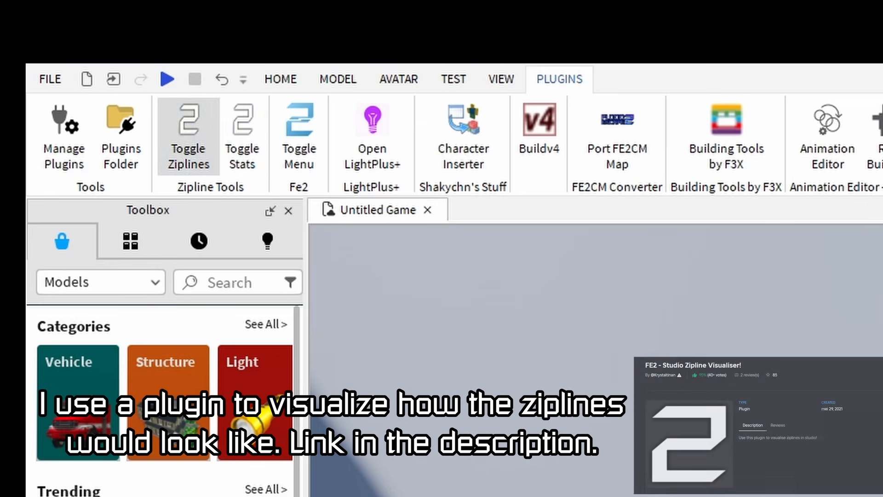
right_drag(410, 320, 410, 320)
right_drag(330, 238, 391, 300)
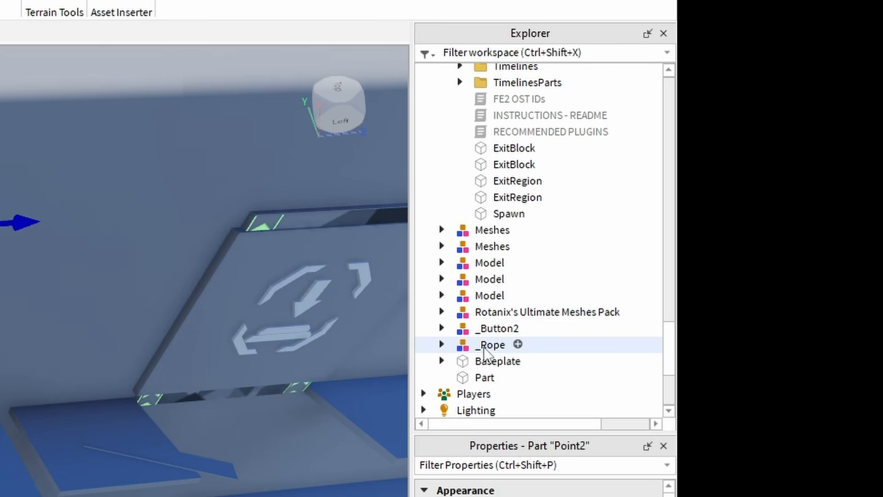
drag(517, 343, 532, 304)
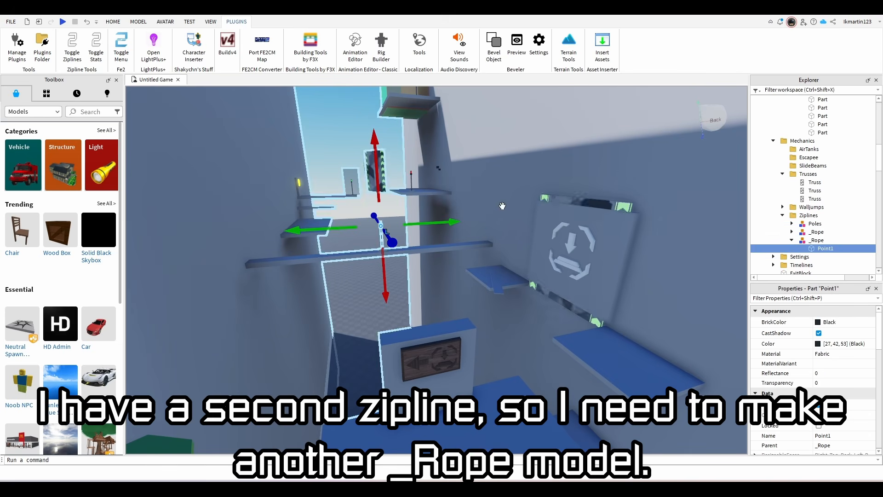
Lay out copies of Point1 along the second zipline's path, keeping them inside the second _Rope model.
right_drag(503, 206, 343, 292)
drag(343, 292, 434, 267)
key(ctrl+d)
drag(417, 198, 417, 188)
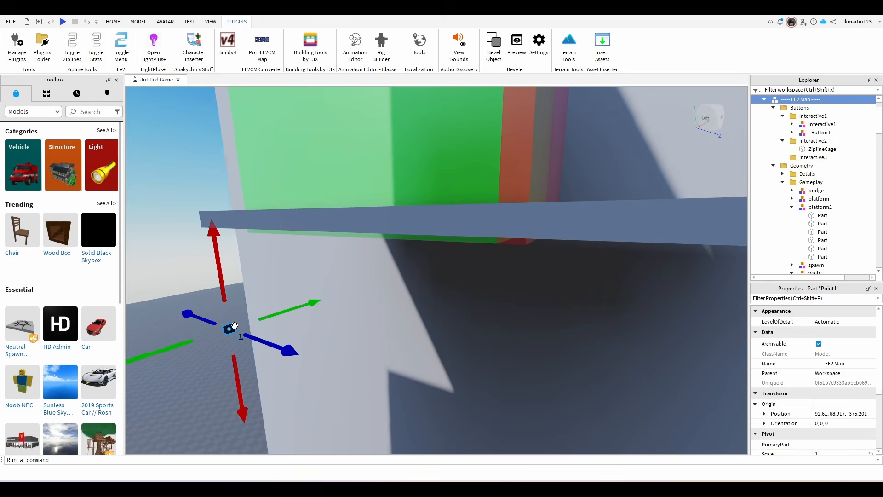
key(ctrl+d)
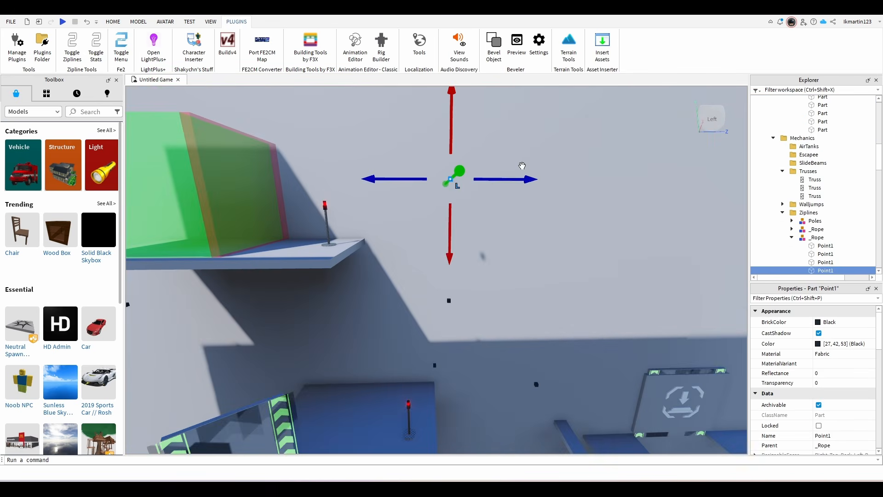
key(ctrl+d)
key(ctrl+d)
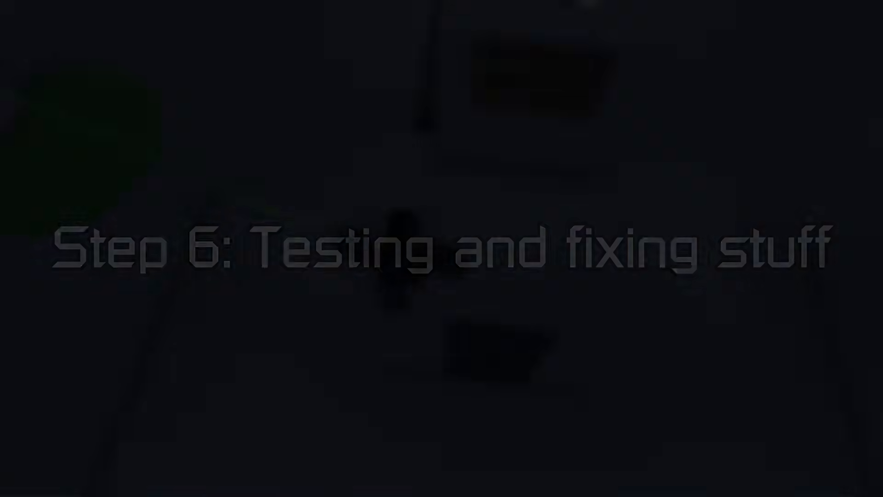
Anchor every part of the FE2 Map model and check that the whole map is grouped in it.
click(396, 173)
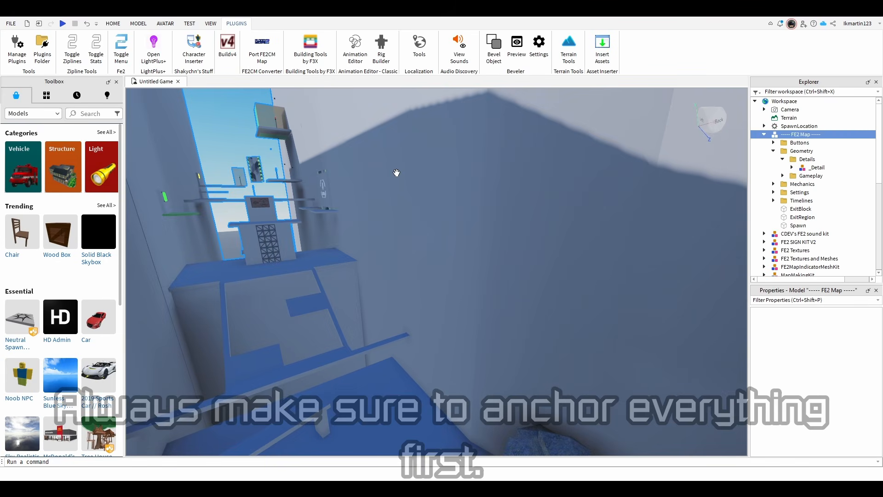
click(113, 24)
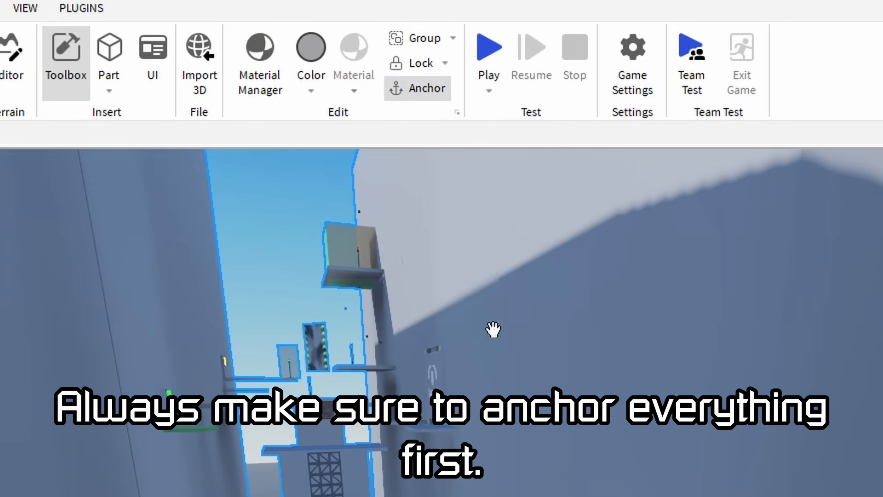
right_drag(493, 329, 820, 459)
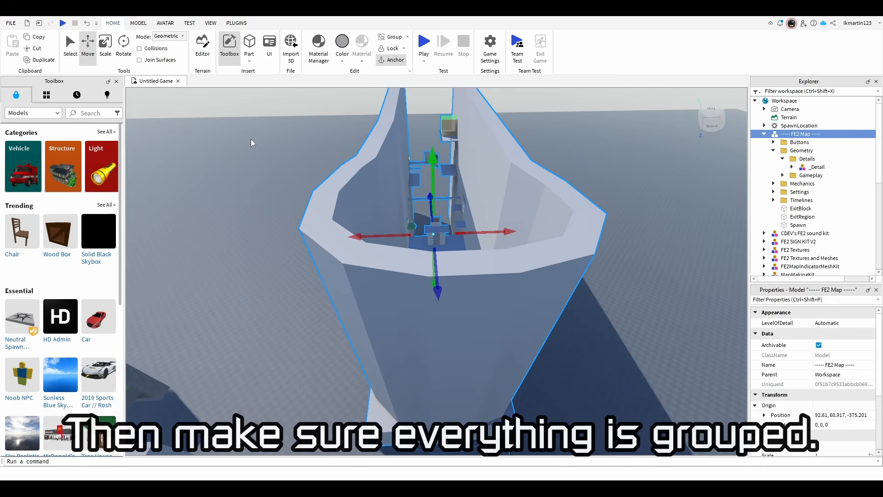
right_drag(252, 142, 408, 151)
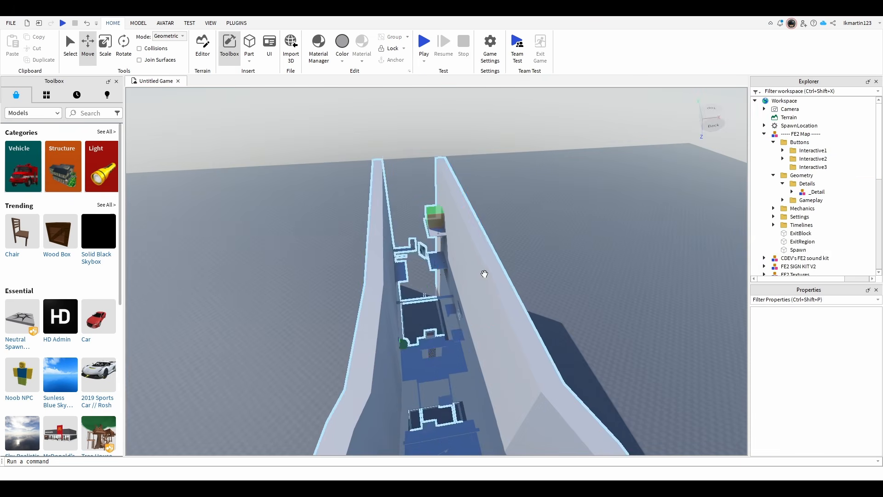
Publish the FE2 Map model to Roblox as a Model titled "FE2 Map Tutorial 2.0" with description "yes", and copy its asset ID.
click(481, 272)
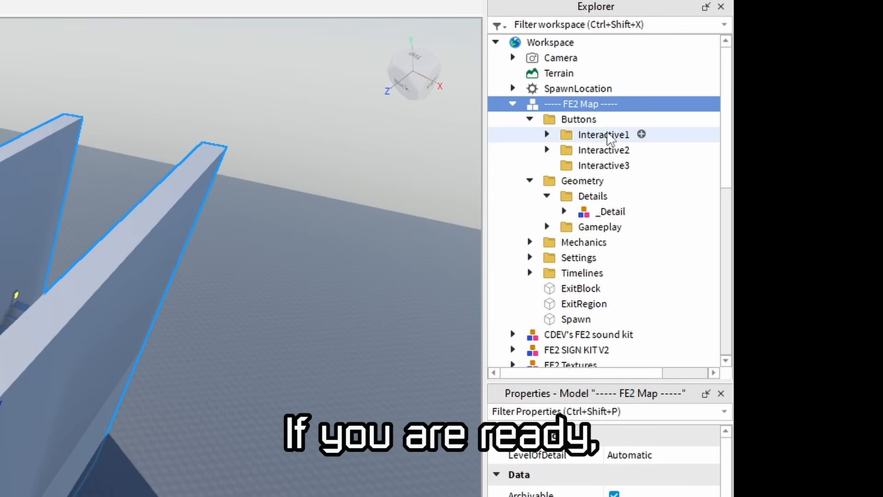
right_click(574, 101)
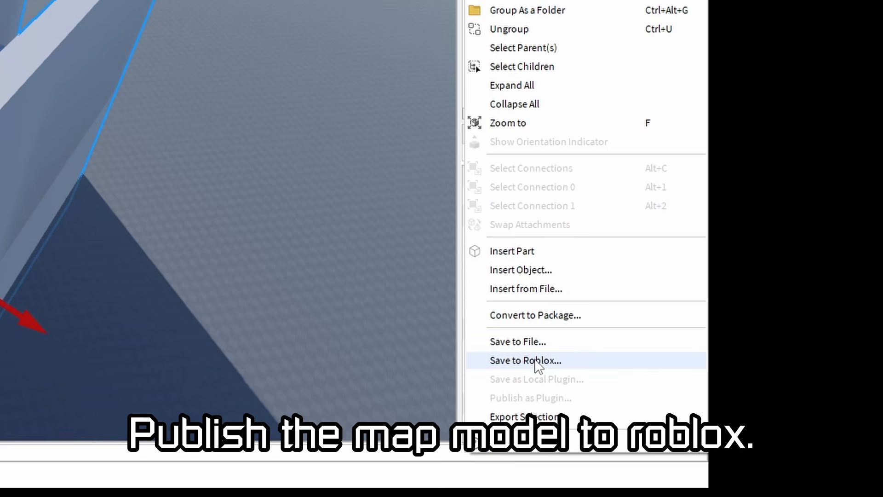
click(536, 362)
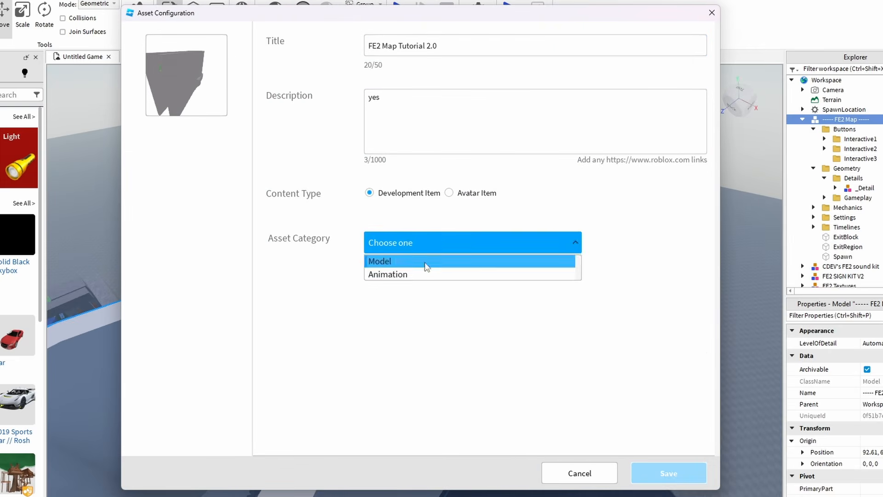
click(426, 261)
click(669, 474)
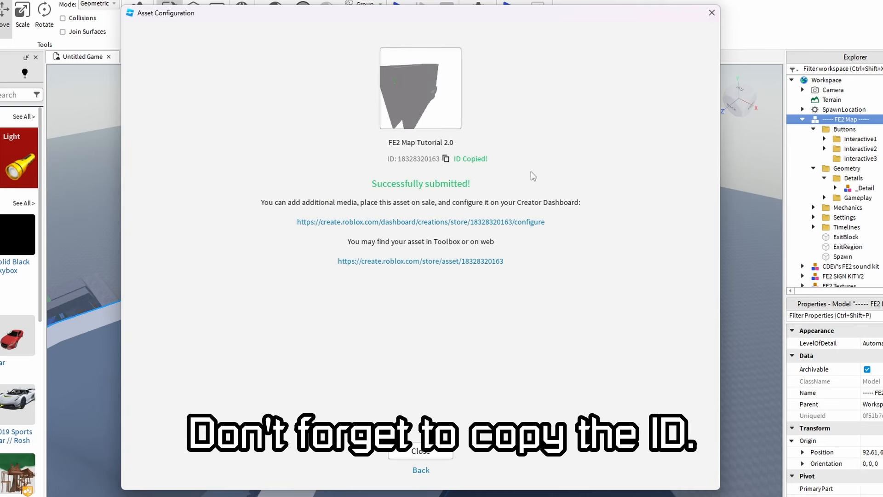
click(527, 223)
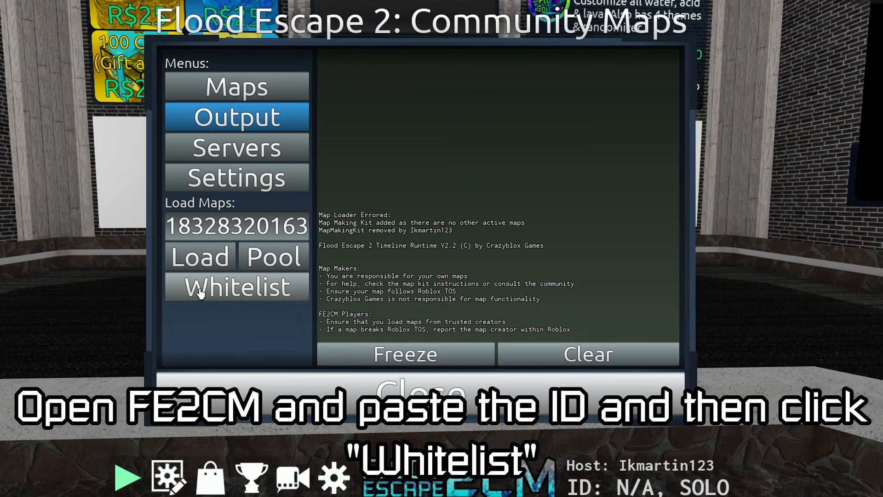
click(200, 293)
click(368, 339)
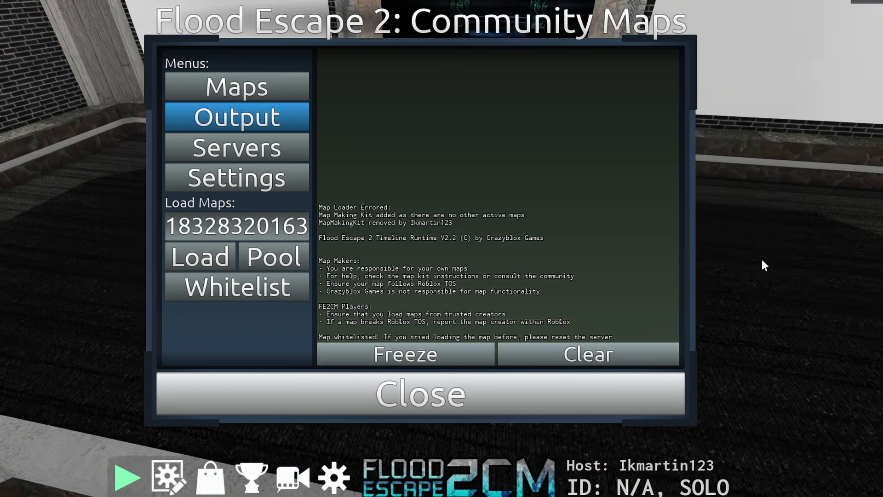
click(200, 256)
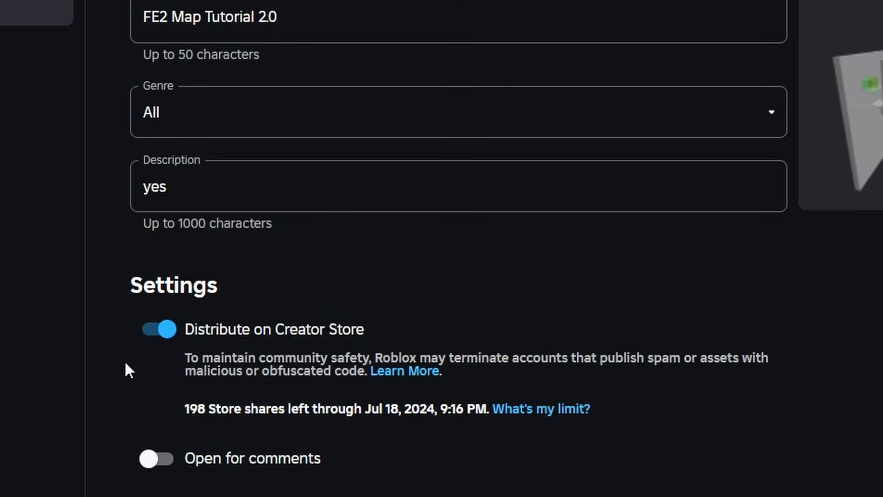
click(234, 414)
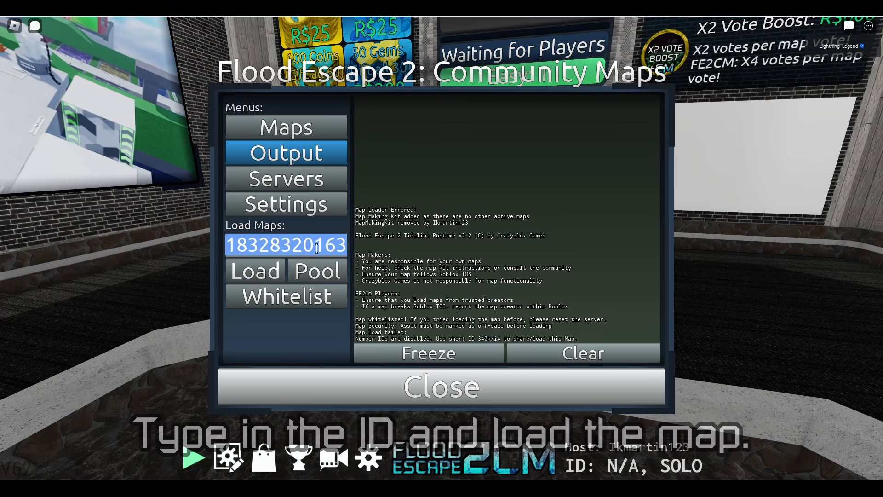
Load the map in FE2CM with short ID 340k/i4 and start it from the active maps list.
click(316, 249)
text(340k/i4)
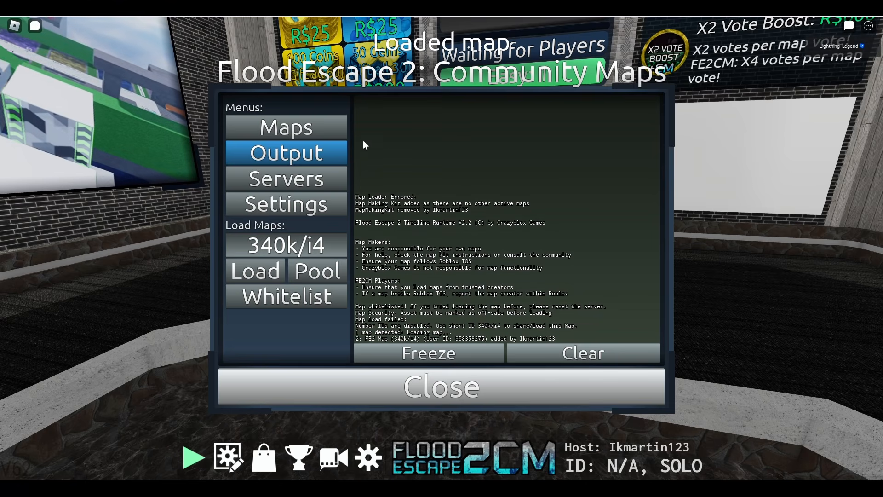
click(286, 128)
click(383, 151)
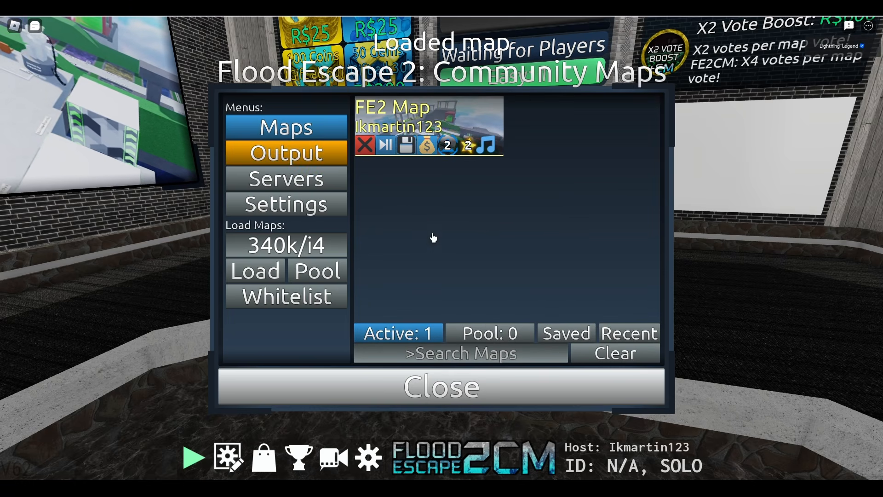
click(441, 386)
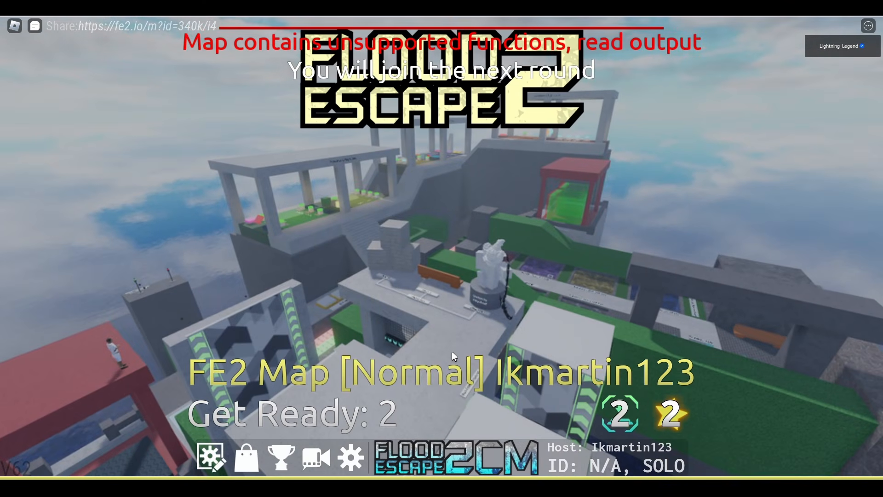
Play-test the opening section of the map, moving from the spawn over the first platforms towards the truss tower.
key(d)
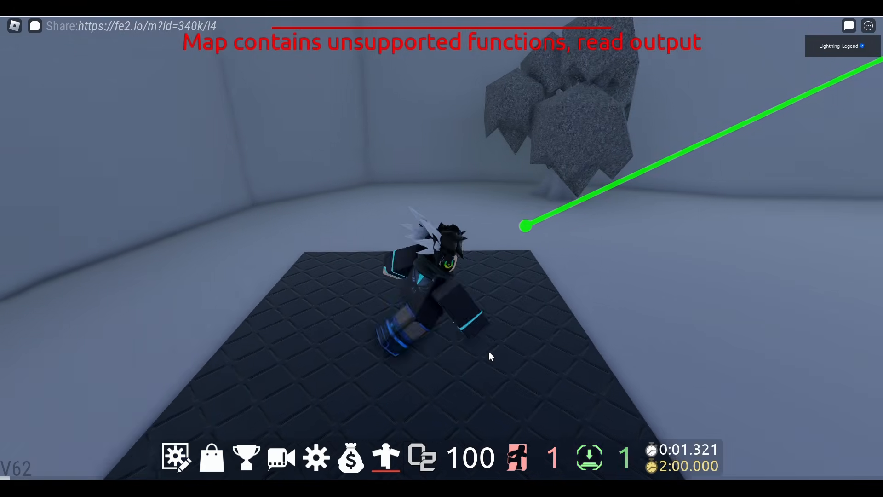
key(w)
right_drag(489, 351, 492, 352)
scroll(492, 351, down, 2)
key(w)
key(space)
key(space)
key(shift)
key(w)
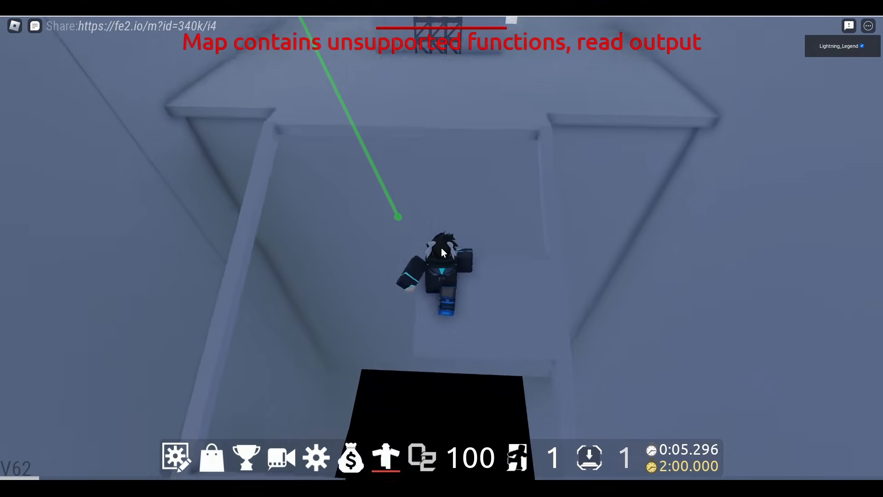
Test climbing the truss tower and examine the platforms and gaps around it and the green button.
key(w)
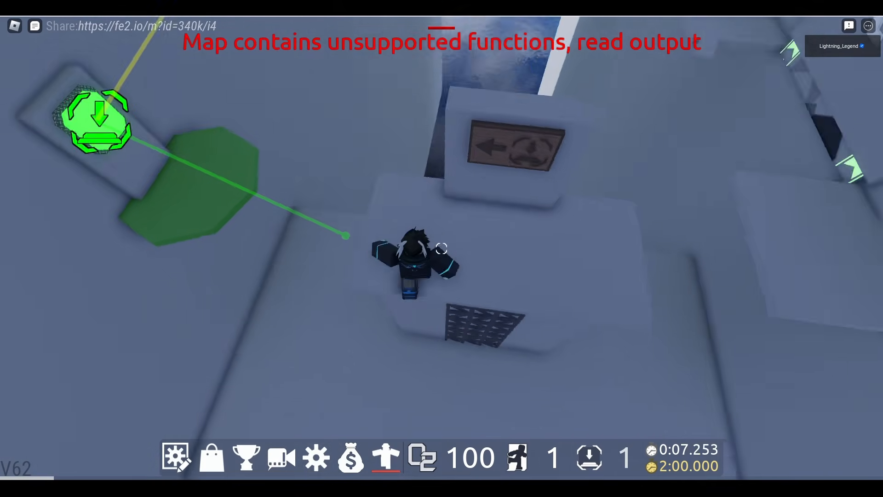
key(w)
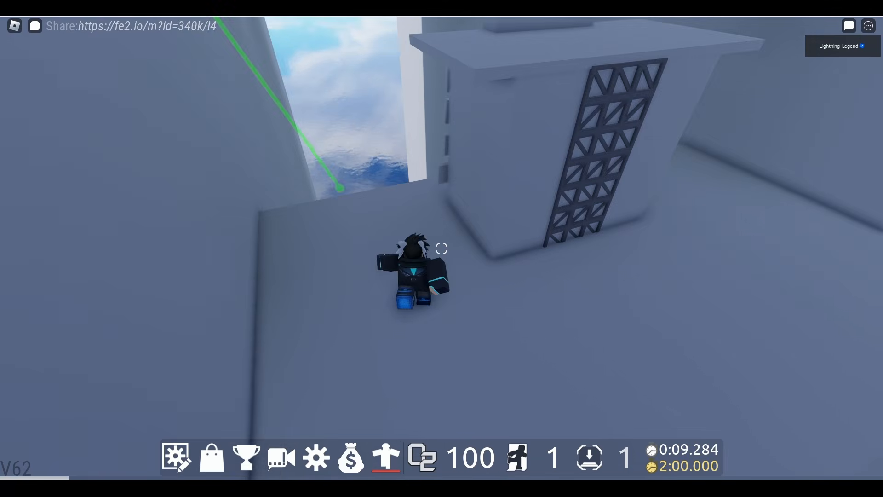
key(shift)
right_drag(442, 248, 442, 248)
key(shift)
key(w)
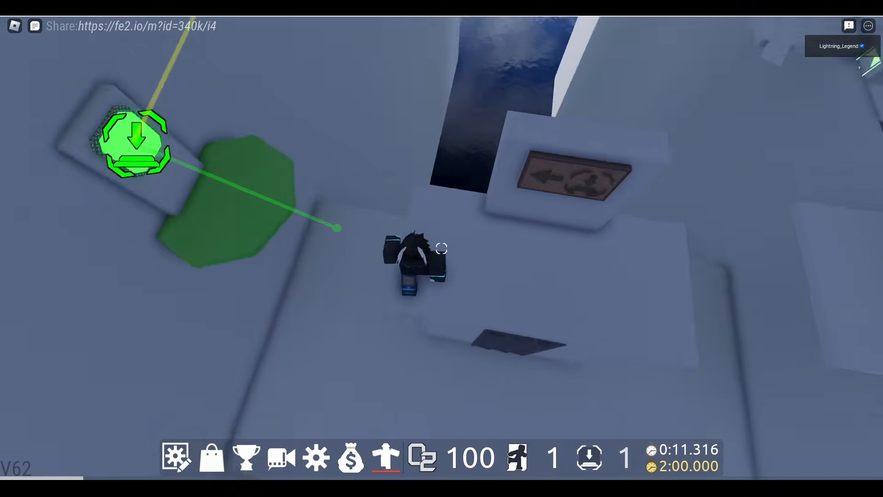
key(w)
key(shift)
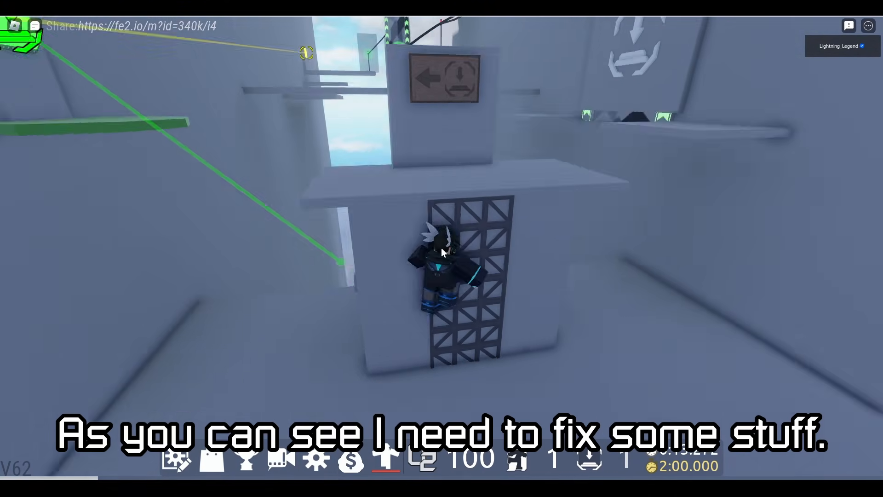
right_drag(441, 249, 441, 247)
key(w)
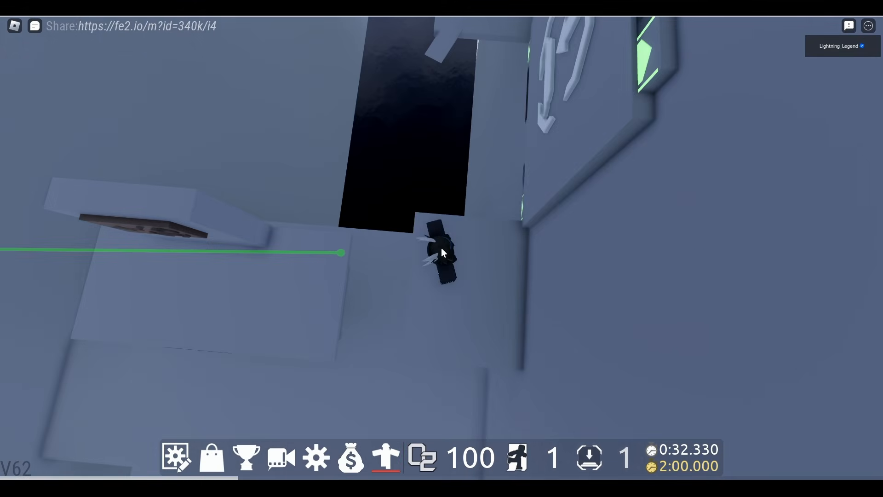
Play-test the jumps beyond the truss tower, past the yellow button to the caged zipline start.
key(w)
key(space)
right_drag(442, 248, 442, 249)
key(w)
key(w)
key(shift)
key(space)
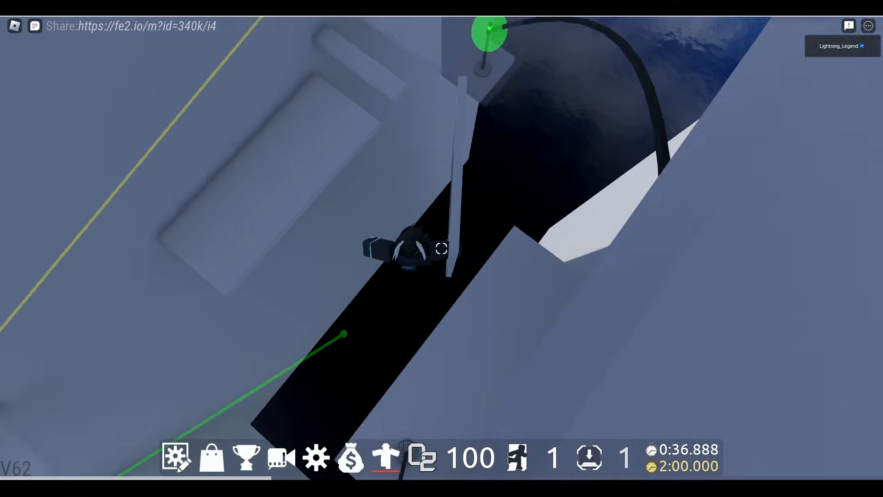
key(w)
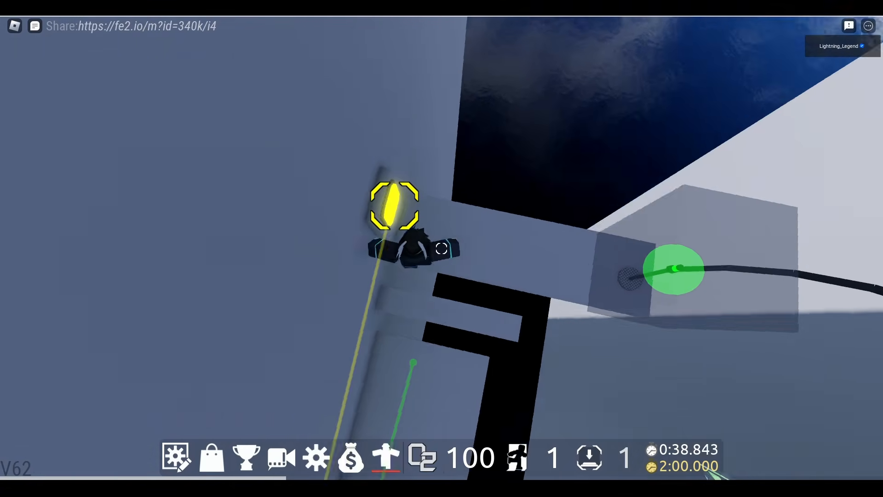
key(space)
key(shift)
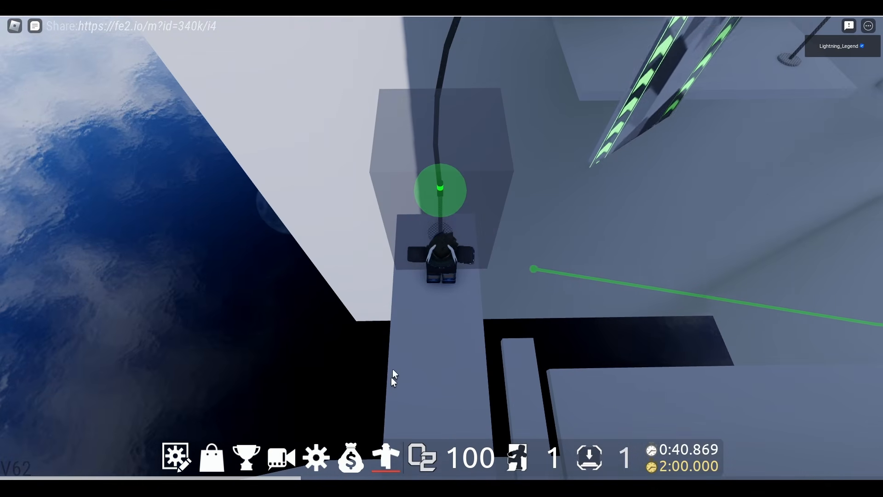
Test the zipline route from the caged start pole through to the map's exit.
key(w)
key(space)
right_drag(452, 286, 451, 286)
key(w)
key(space)
right_drag(461, 341, 461, 341)
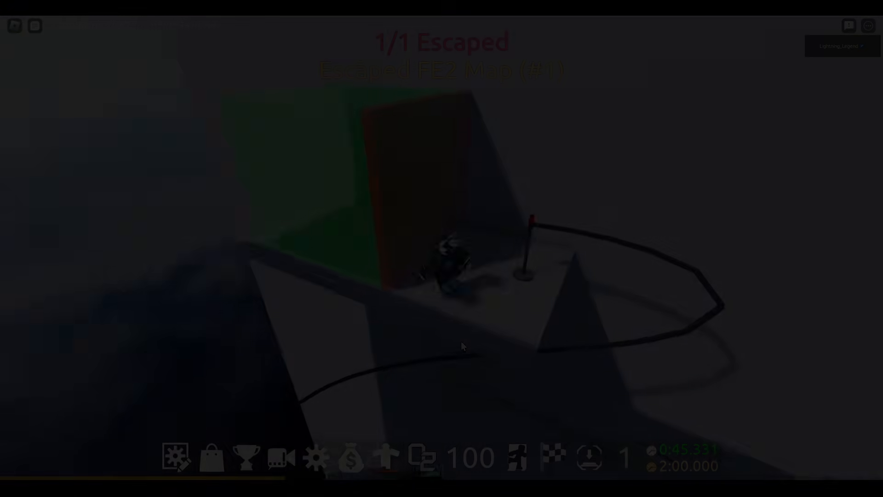
key(w)
key(space)
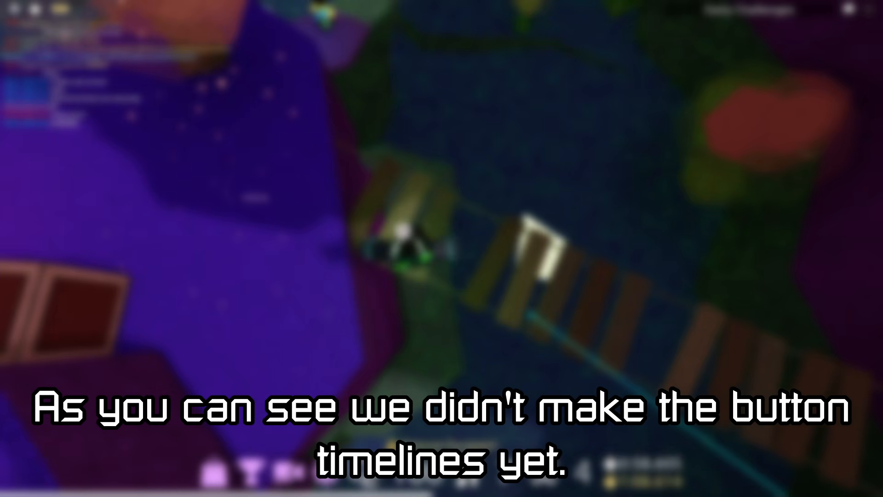
key(w)
key(space)
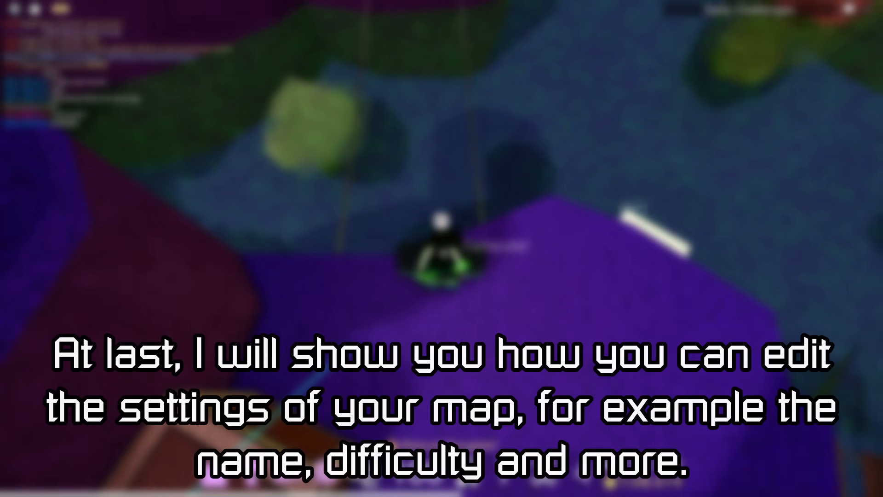
key(w)
key(space)
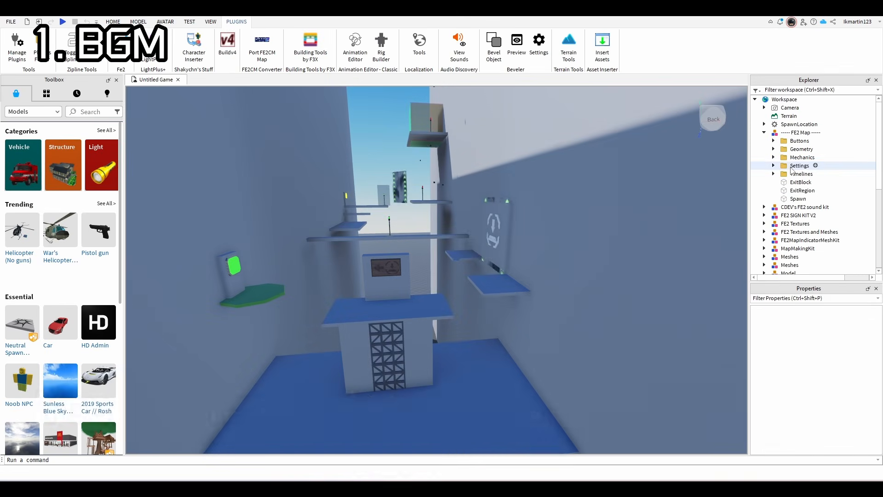
click(798, 166)
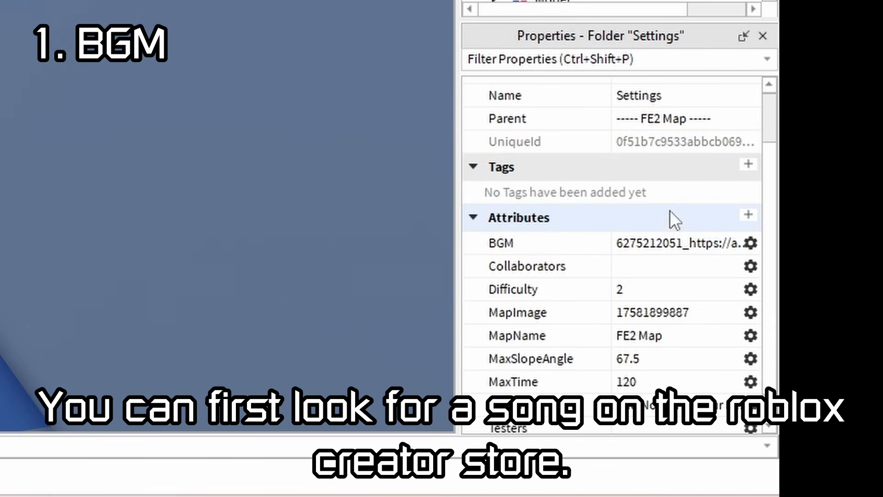
scroll(838, 362, down, 2)
click(681, 209)
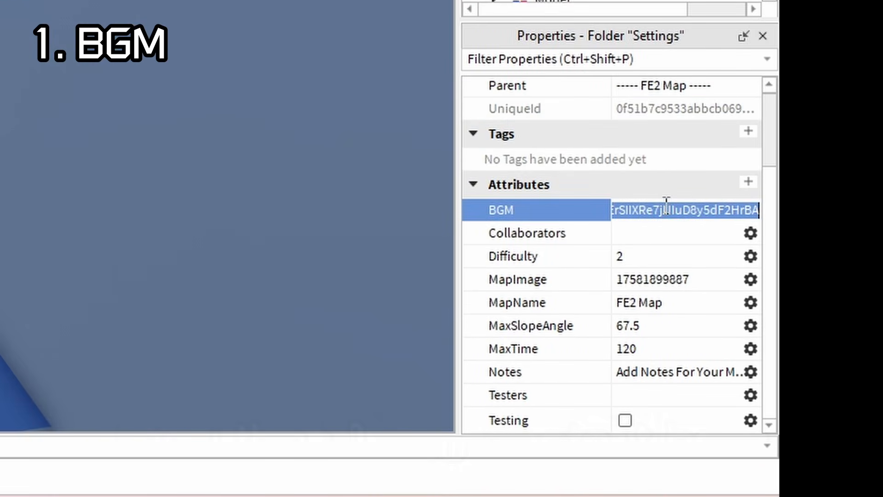
key(ctrl+v)
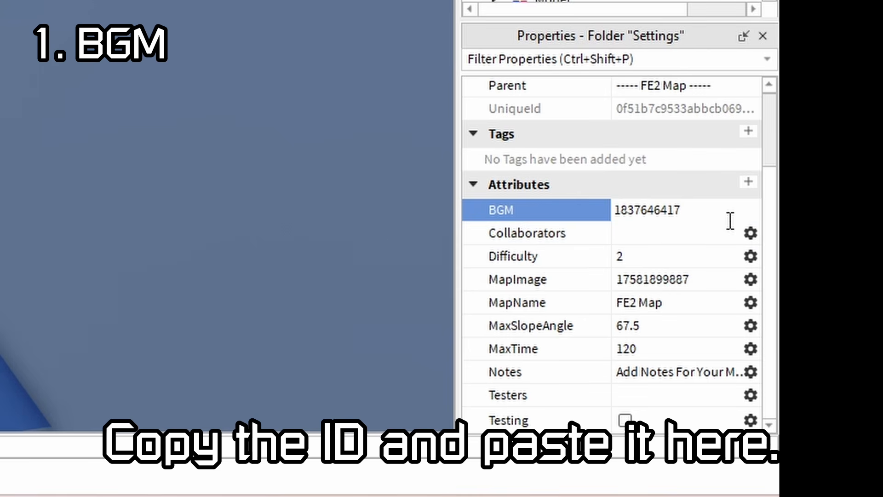
Copy the link of "Kirby dream land theme song.mp3" from NukeHost and append it with an underscore to the Settings folder's BGM ID in Roblox Studio.
key(Return)
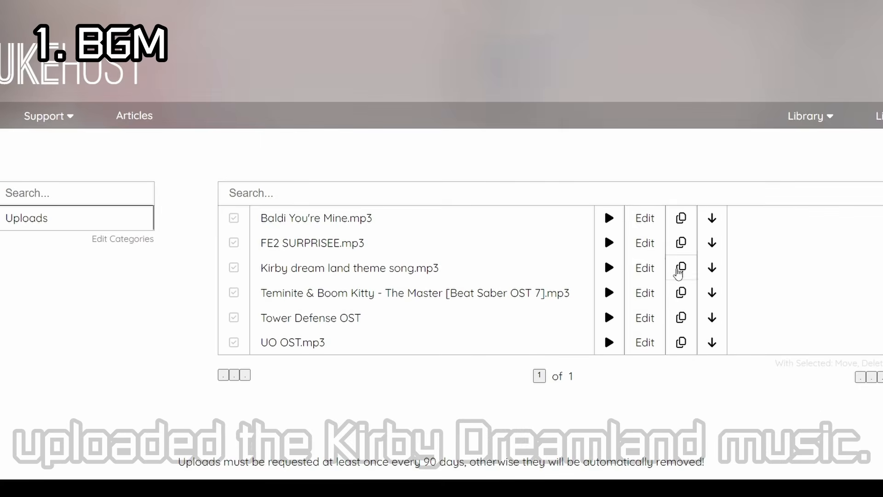
click(608, 267)
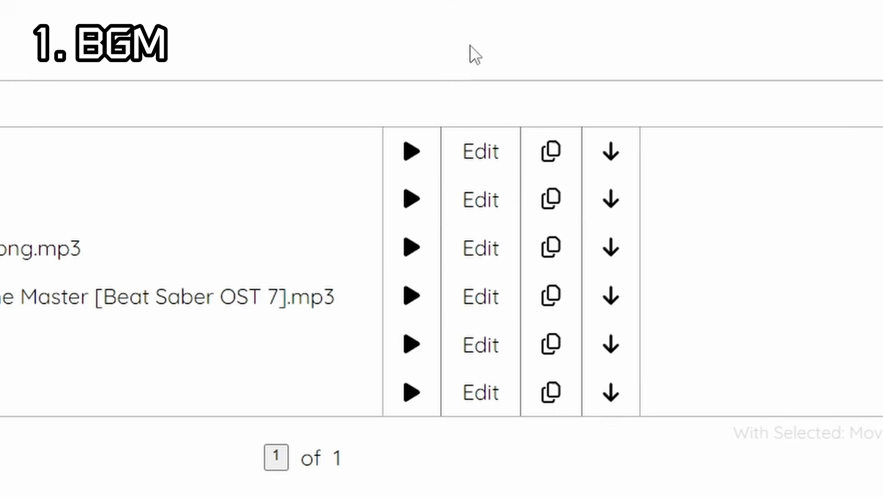
click(681, 266)
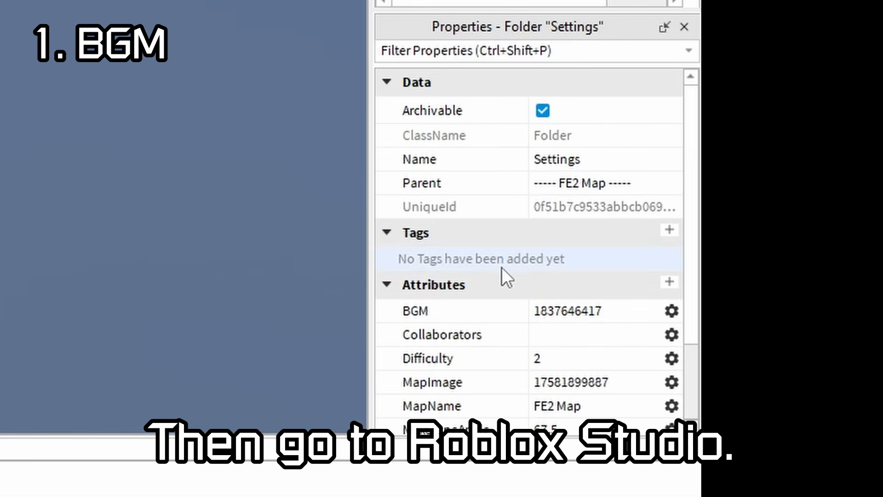
click(623, 310)
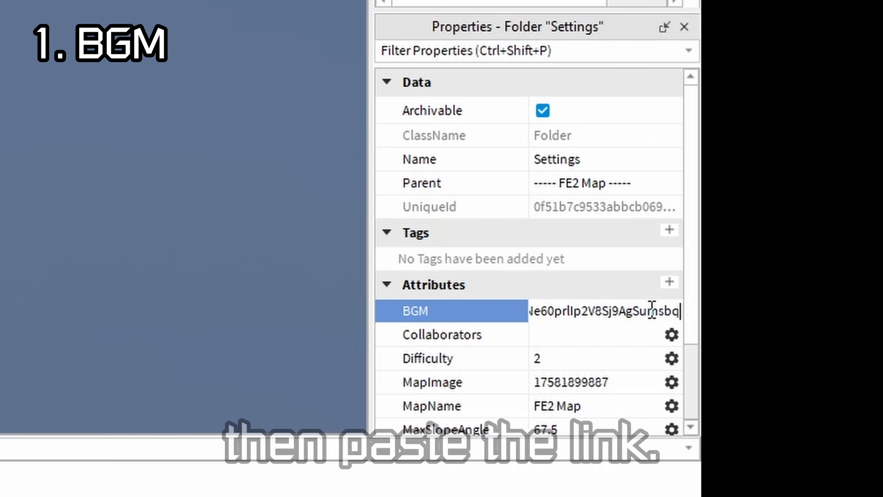
key(Return)
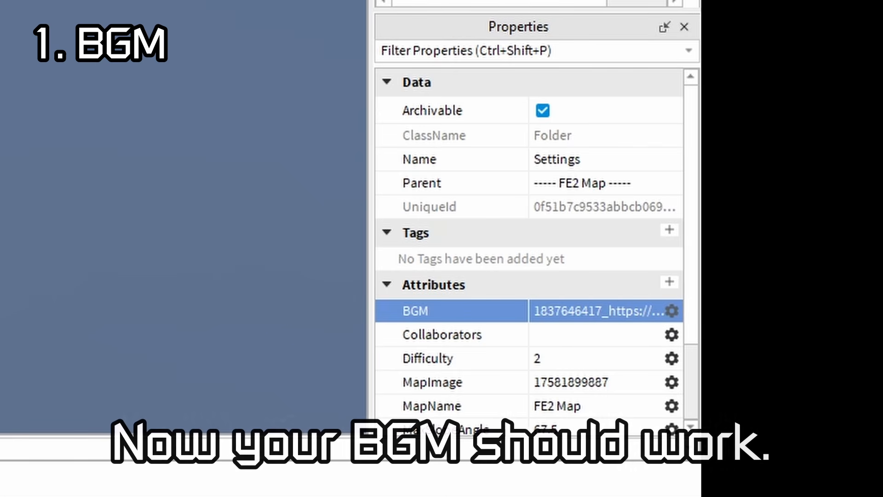
Find the collaborator's profile on the Roblox website, copy their user ID and enter it as the Settings folder's Collaborators attribute in Roblox Studio.
click(117, 124)
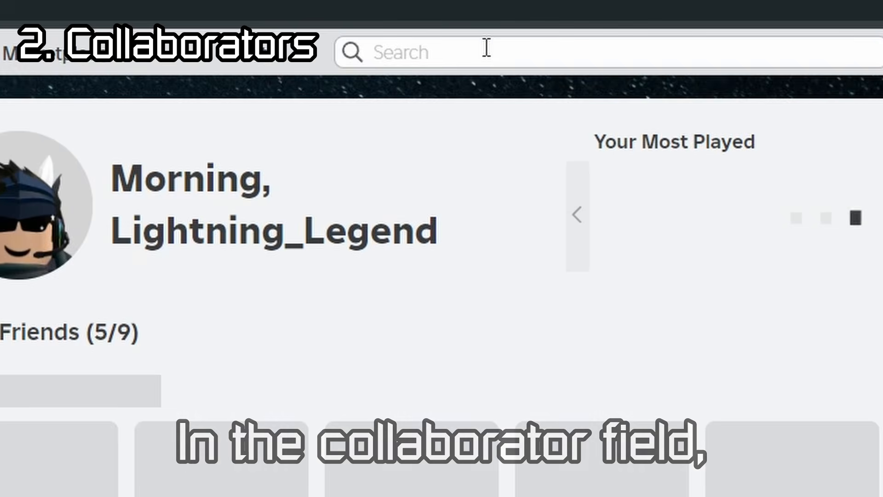
click(485, 46)
text(lars)
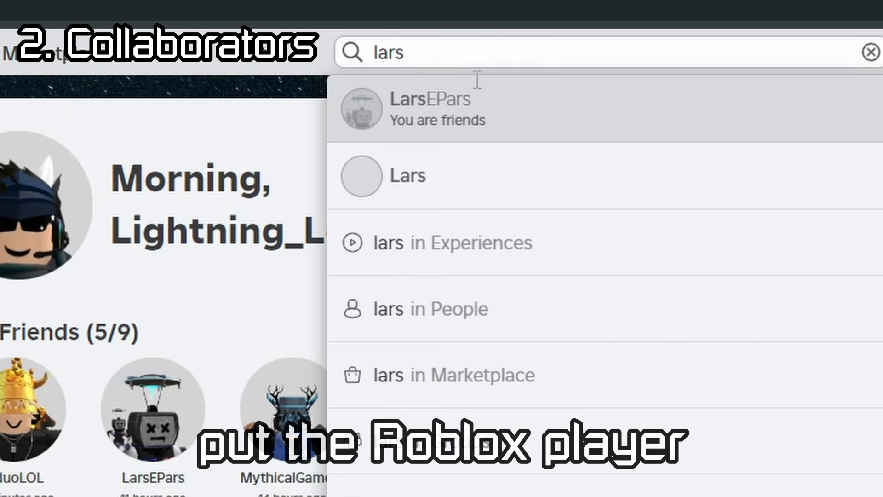
click(455, 107)
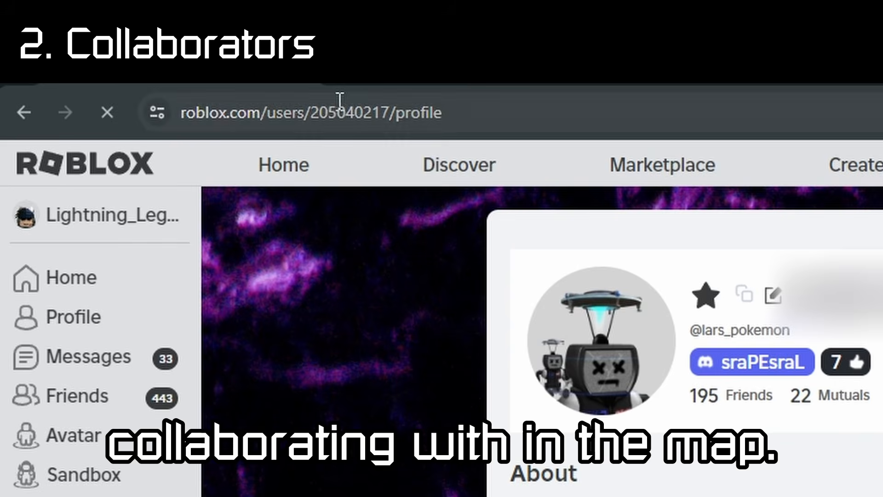
double_click(352, 105)
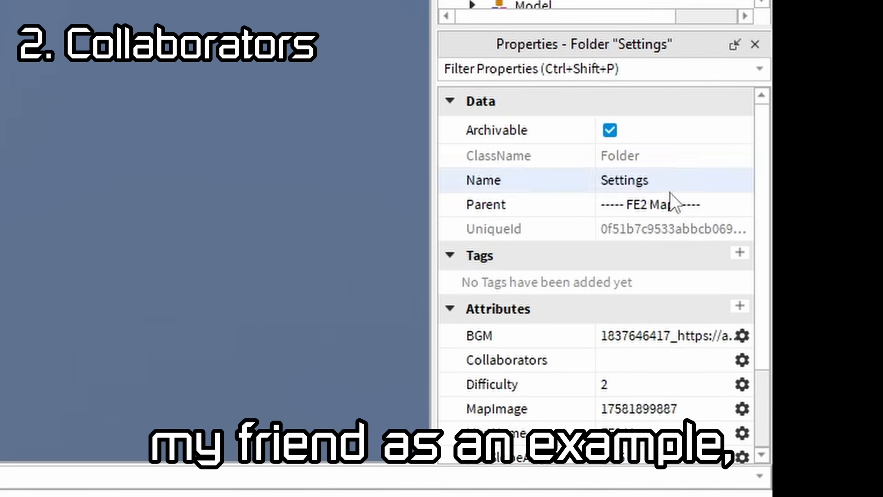
click(673, 354)
key(Return)
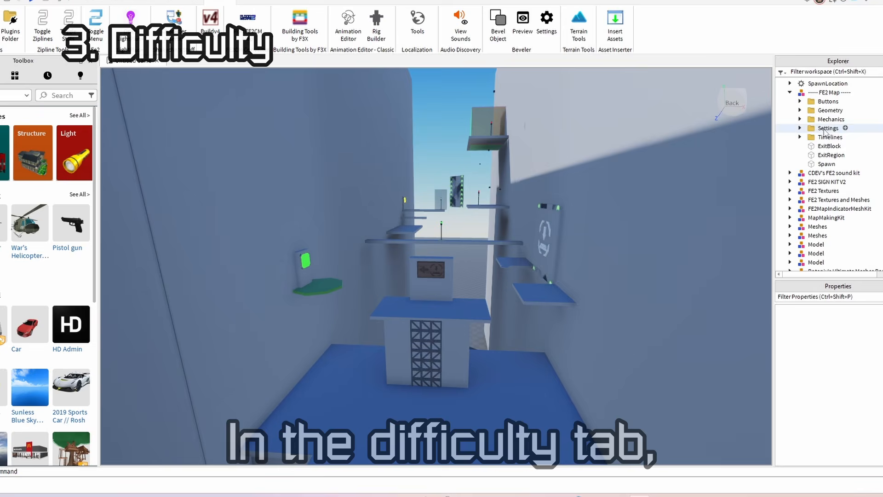
Set the Difficulty attribute of the map's Settings folder to 5.5.
click(824, 129)
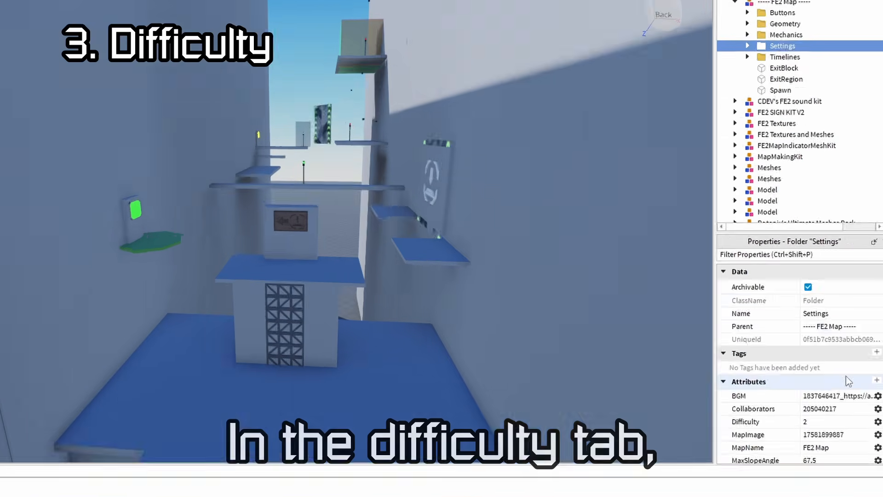
scroll(867, 386, down, 1)
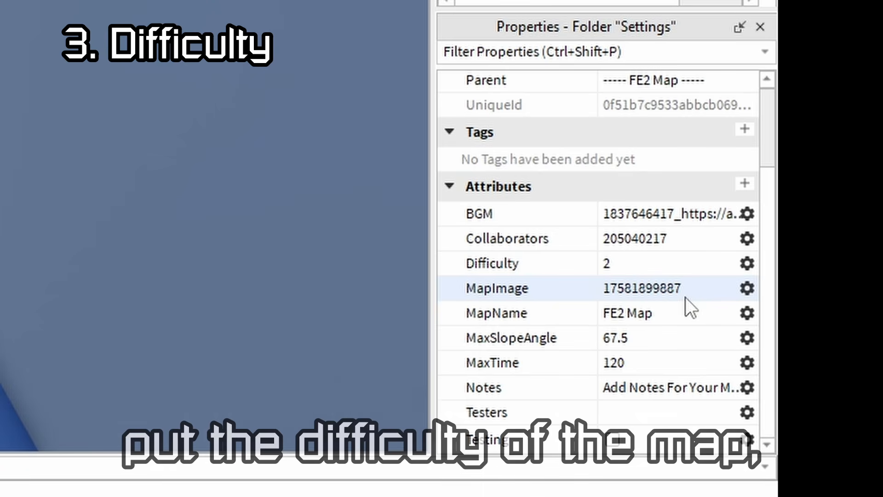
click(636, 265)
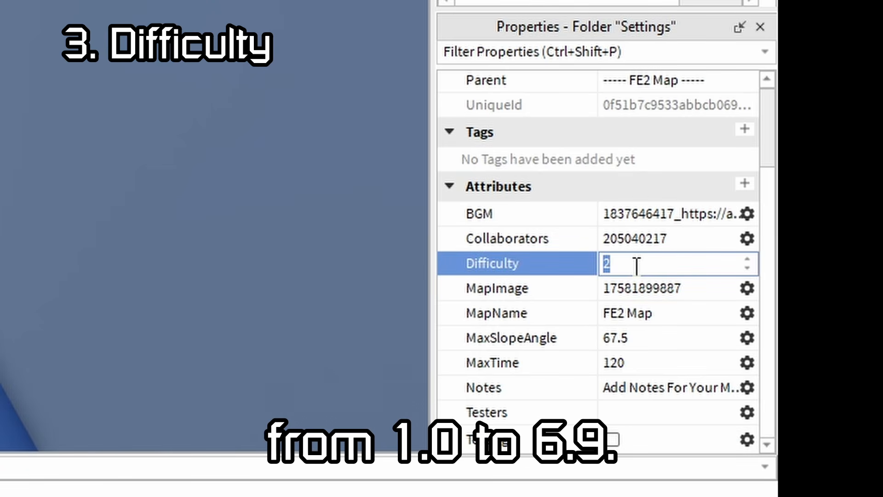
key(Return)
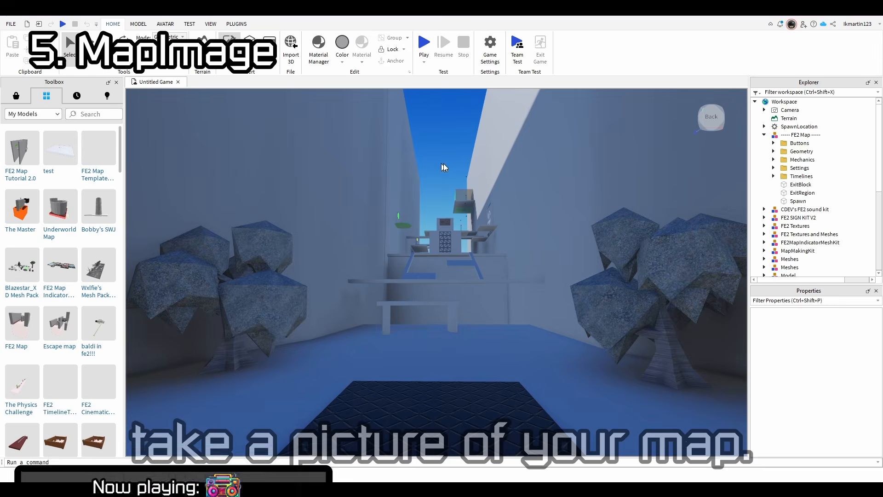
Capture a screenshot of the map from the spawn area, cropped to the 3D viewport.
key(super+shift+s)
drag(201, 96, 660, 438)
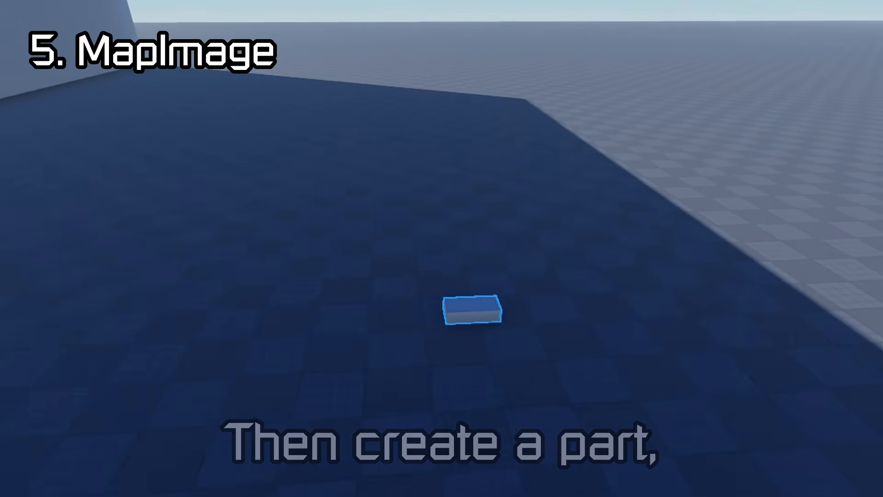
Scale the new part on the ground upward and sideways into a large, thin upright panel.
click(418, 309)
drag(412, 279, 418, 147)
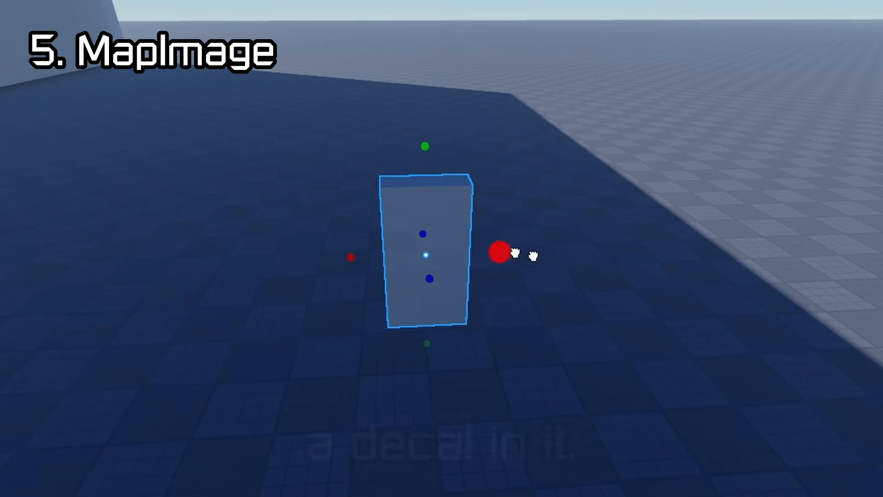
drag(515, 254, 599, 276)
right_drag(599, 276, 625, 307)
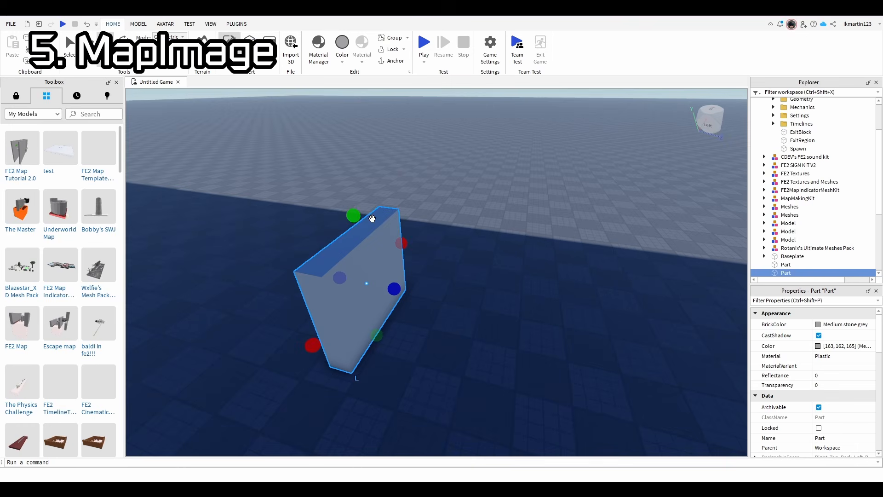
drag(353, 214, 352, 197)
click(545, 256)
right_drag(545, 256, 544, 255)
click(517, 283)
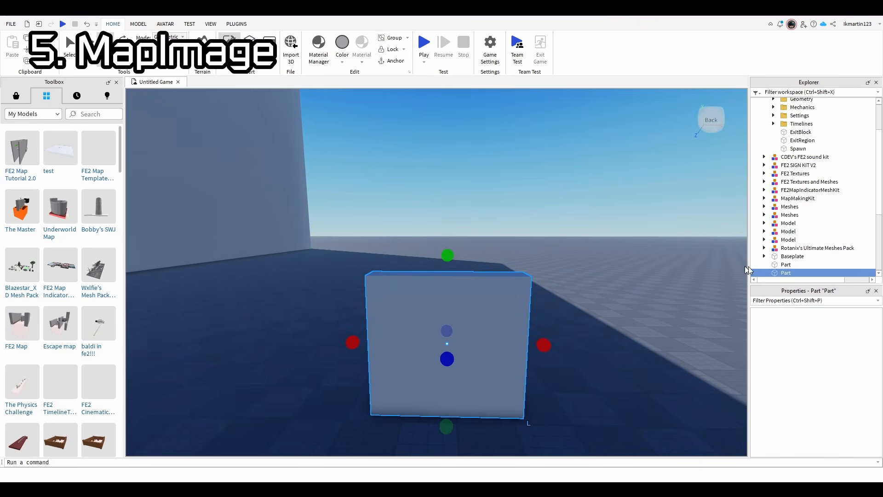
Insert a Decal object into the upright panel part.
click(798, 273)
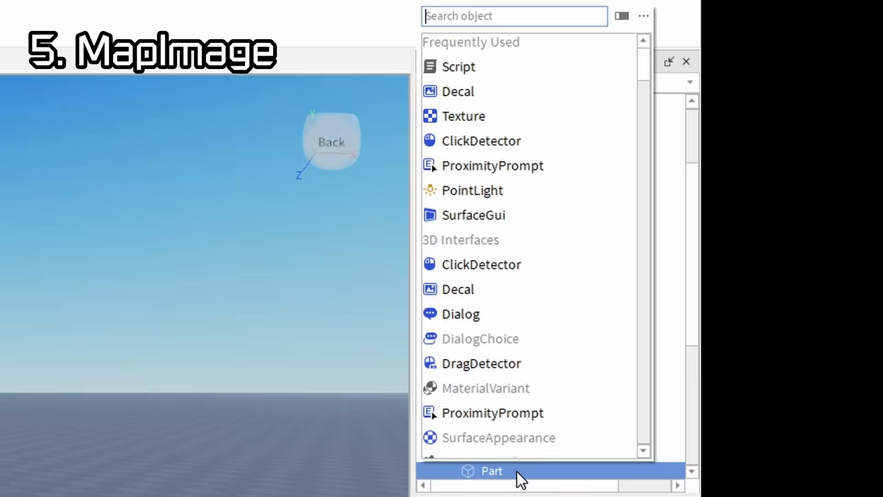
text(deca)
click(470, 43)
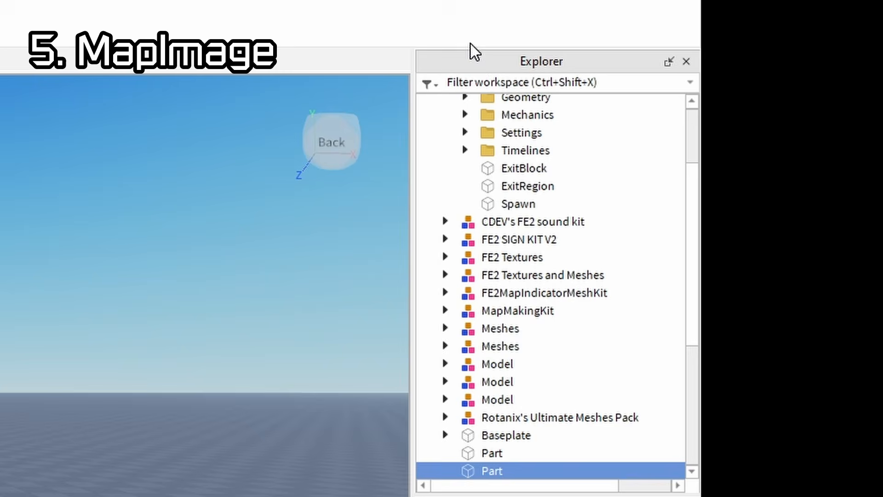
right_drag(542, 335, 479, 321)
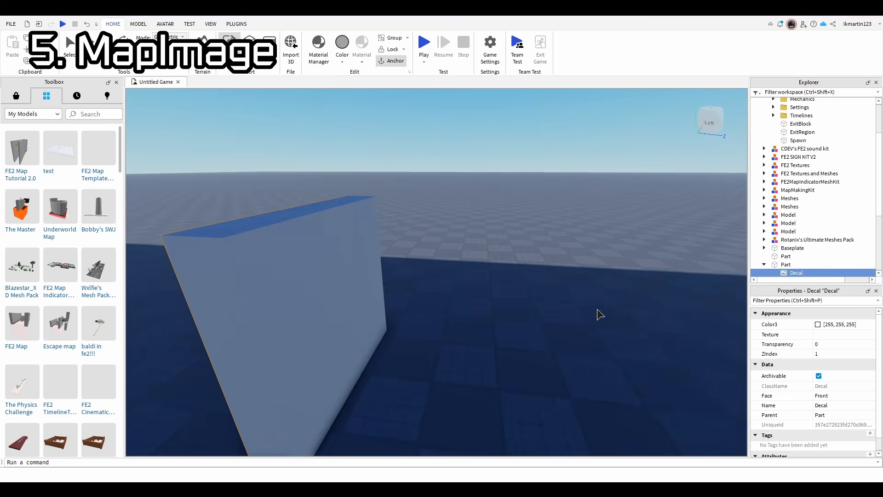
Upload the map screenshot as a new image for the decal's Texture.
scroll(824, 273, down, 1)
click(629, 205)
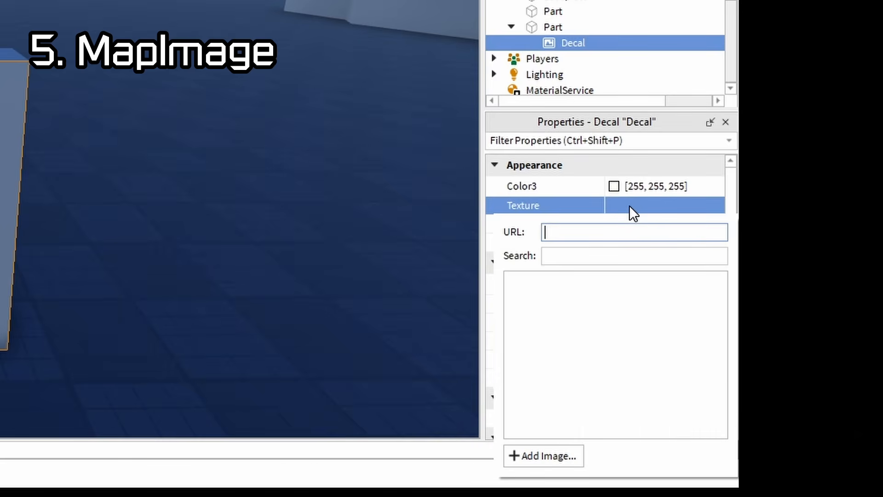
click(542, 456)
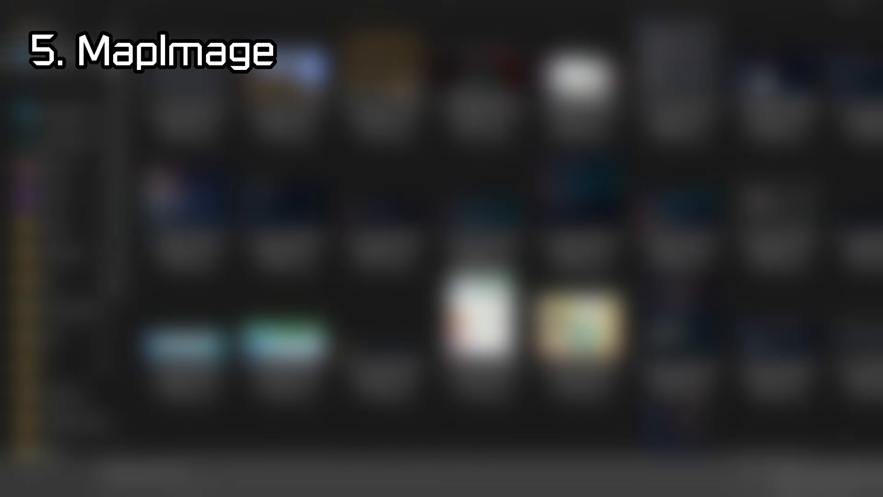
scroll(844, 382, down, 6)
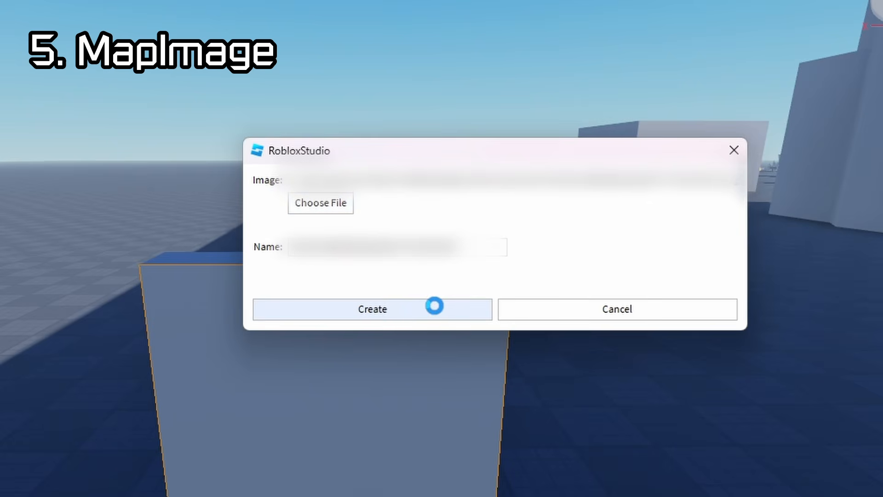
scroll(603, 374, up, 5)
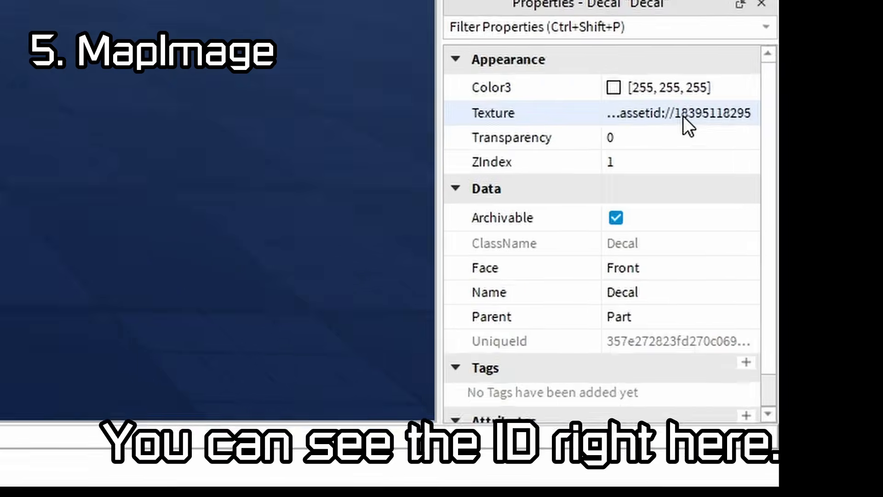
click(683, 116)
drag(672, 147, 595, 147)
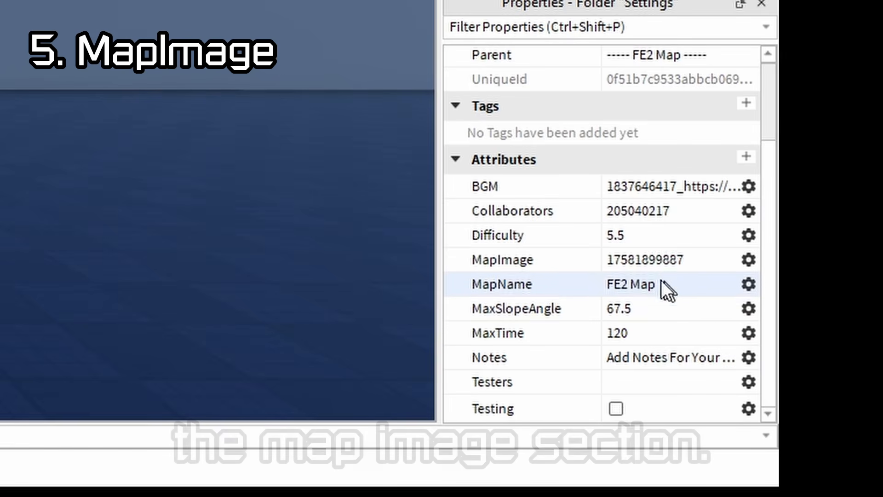
click(653, 260)
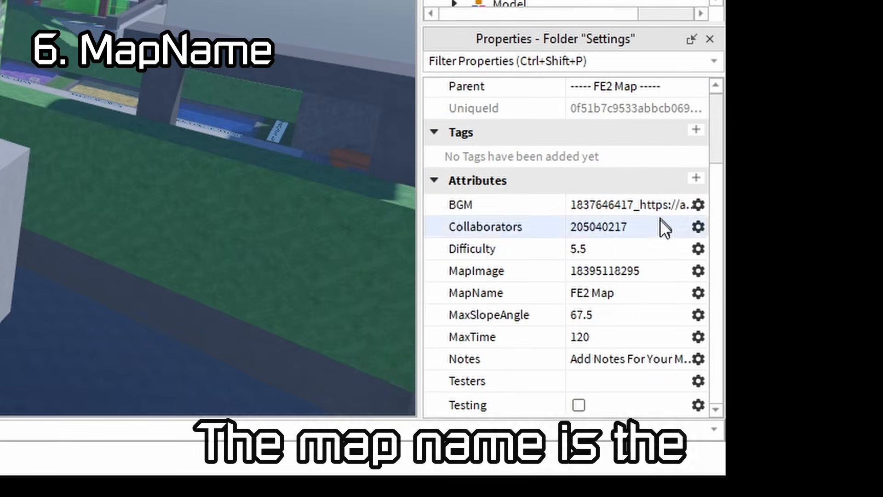
Set the MapName attribute of the Settings folder to "FE2 Map Tutorial 2.0".
click(844, 403)
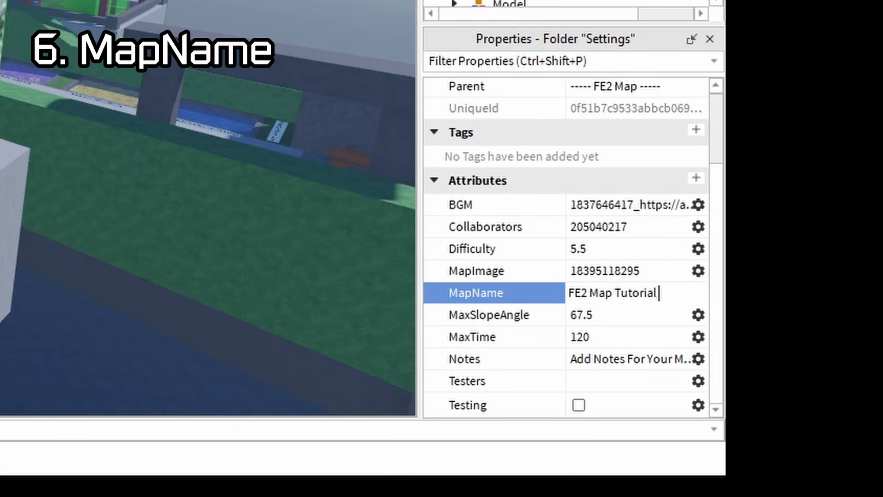
text(FE2 Map Tutorial 2.0)
key(Return)
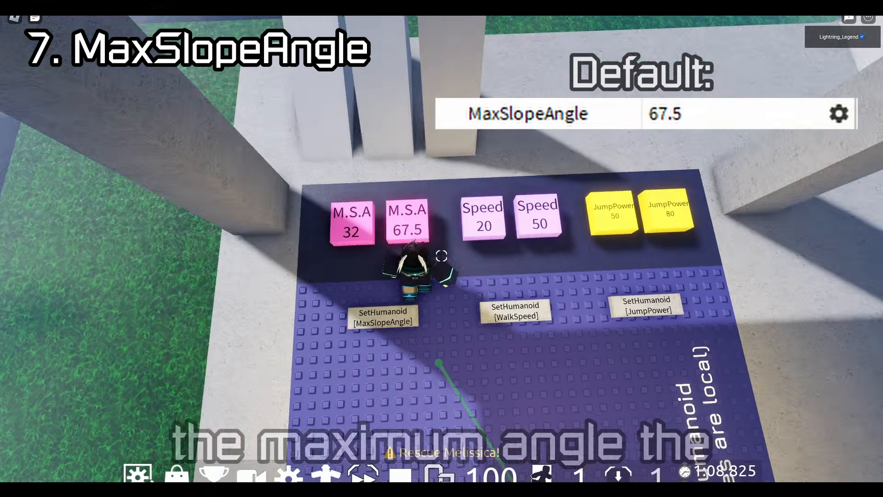
Test the M.S.A 67.5 pad in the game by walking the character toward the steep slopes behind it.
key(w)
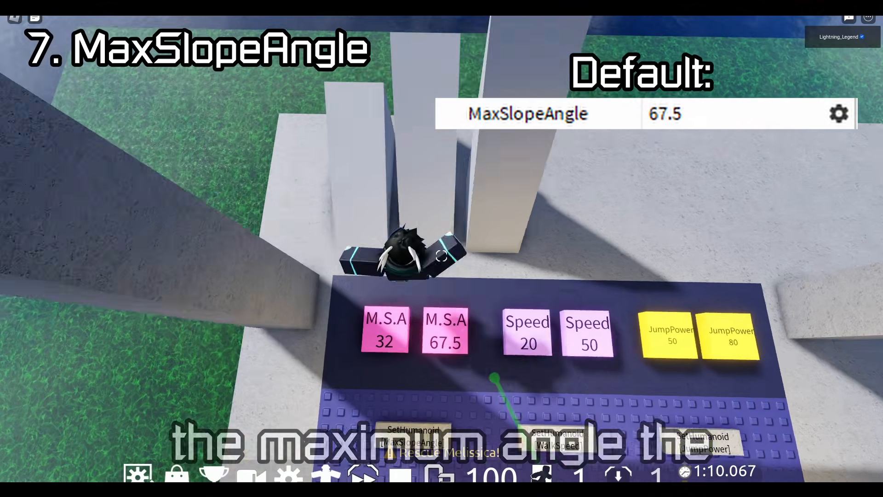
key(s)
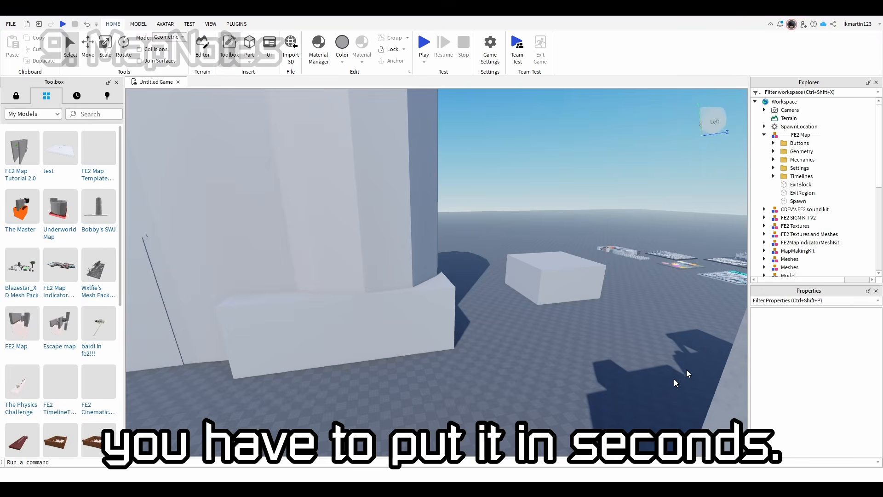
Set the Notes attribute of the map's Settings folder to "FE2 Map Tutorial Notes!!".
click(799, 168)
scroll(816, 377, down, 3)
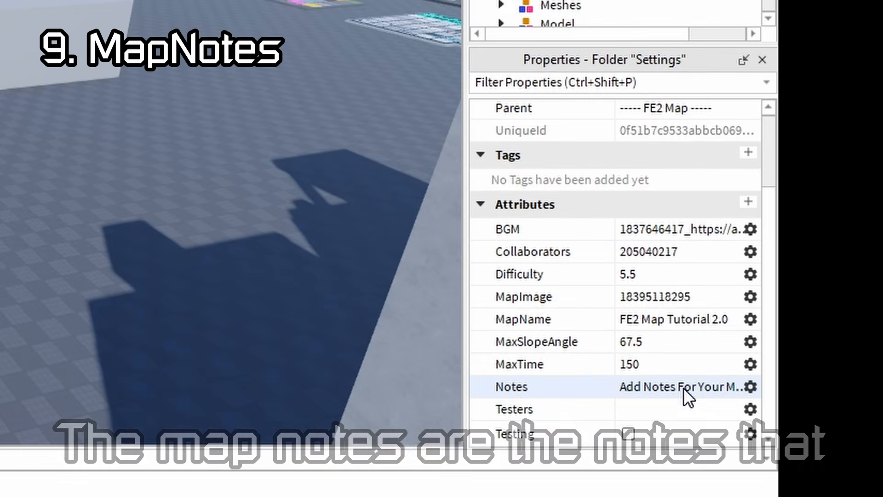
click(827, 429)
text(FE2 Map Tutorial Notes!!)
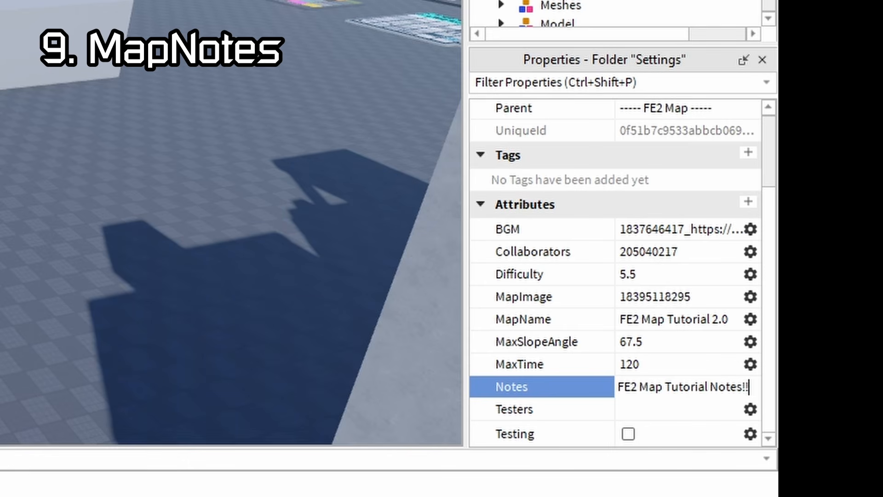
key(Return)
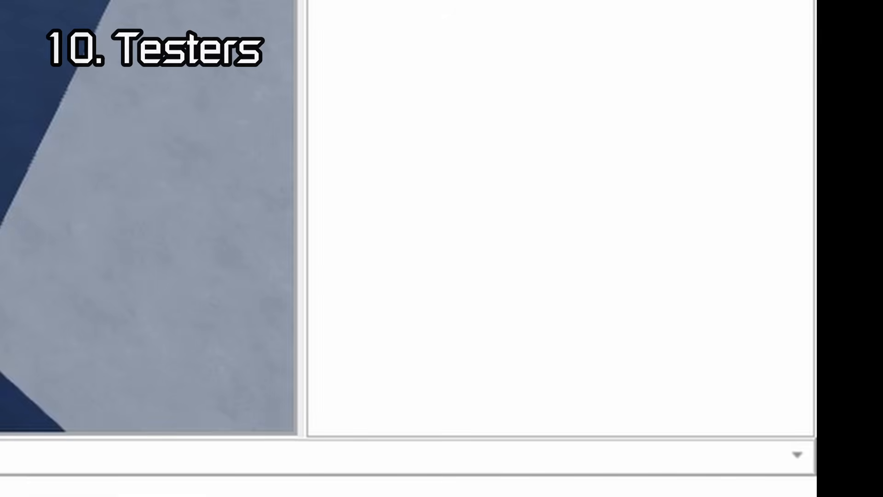
Enter a tester's player ID in the Testers attribute of the map's Settings folder, followed by a comma.
scroll(708, 350, down, 3)
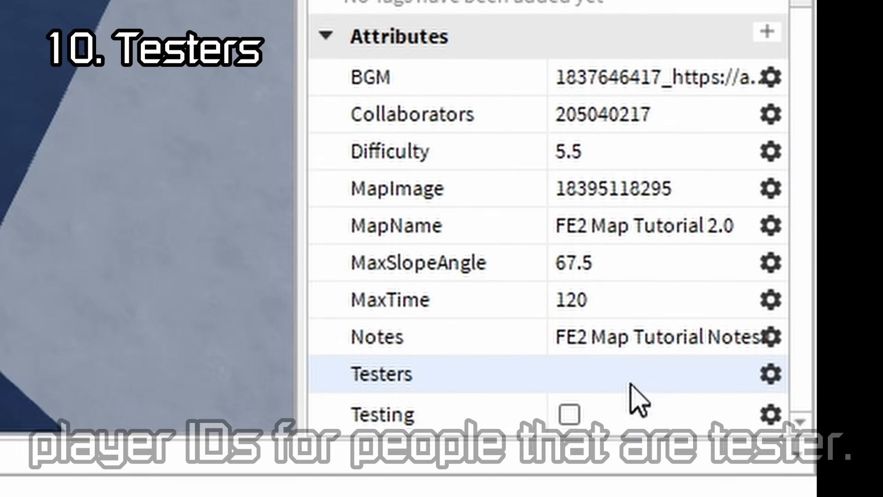
click(630, 375)
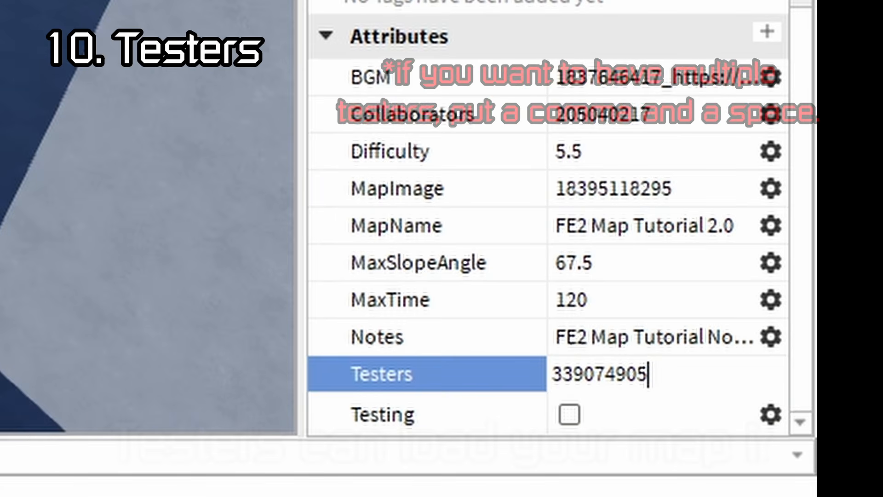
text(,)
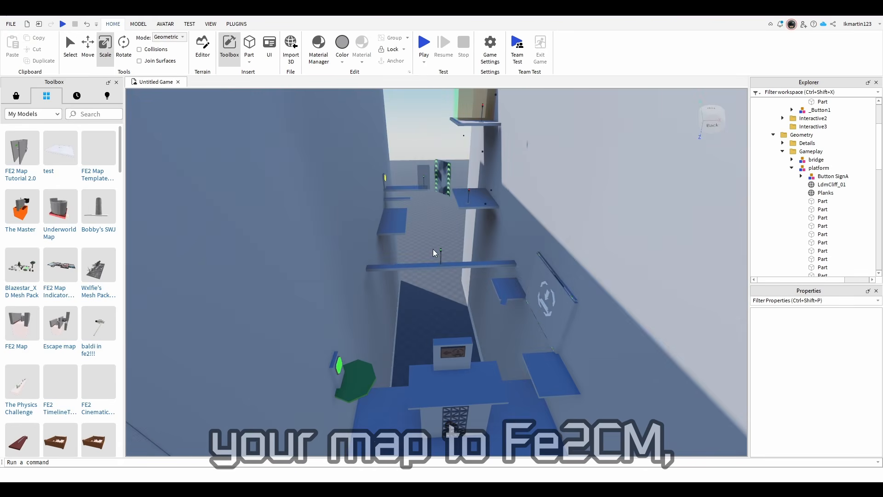
Start saving the "----- FE2 Map -----" model to Roblox as a development item with the asset category Model.
scroll(809, 184, up, 5)
click(800, 125)
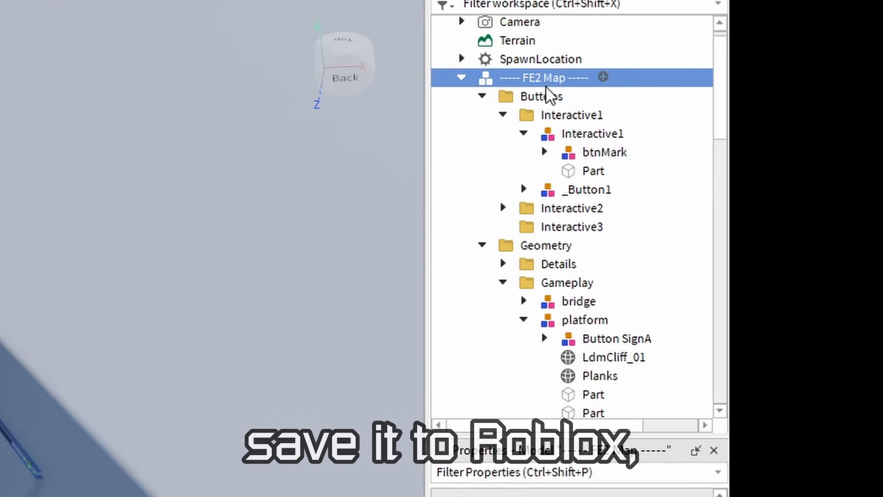
right_click(686, 110)
click(518, 322)
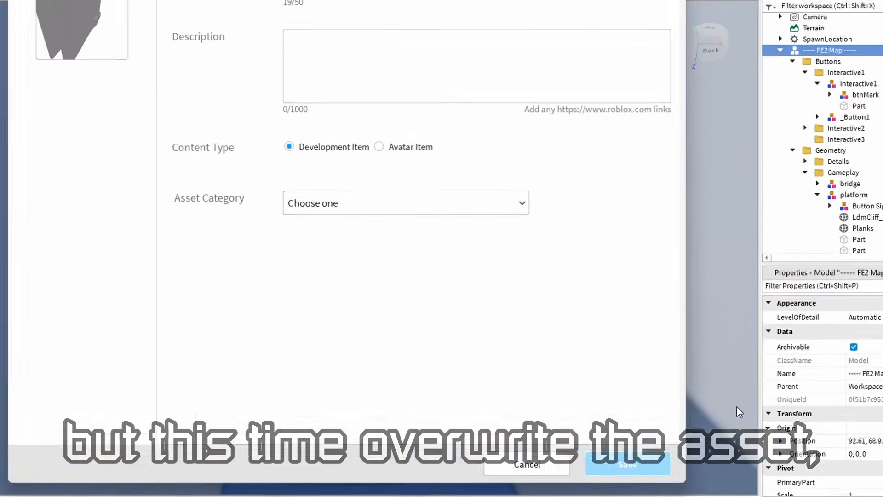
click(461, 244)
click(437, 262)
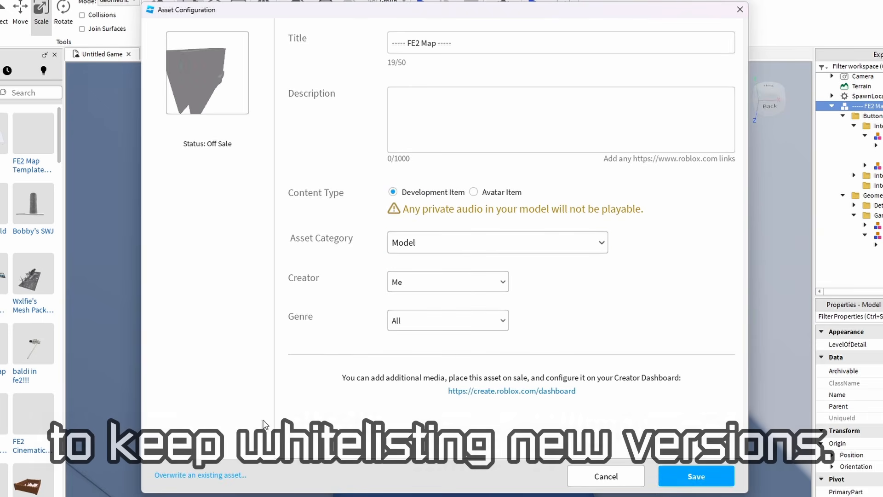
Overwrite the existing "FE2 Map Tutorial 2.0" asset with the updated map model.
click(198, 475)
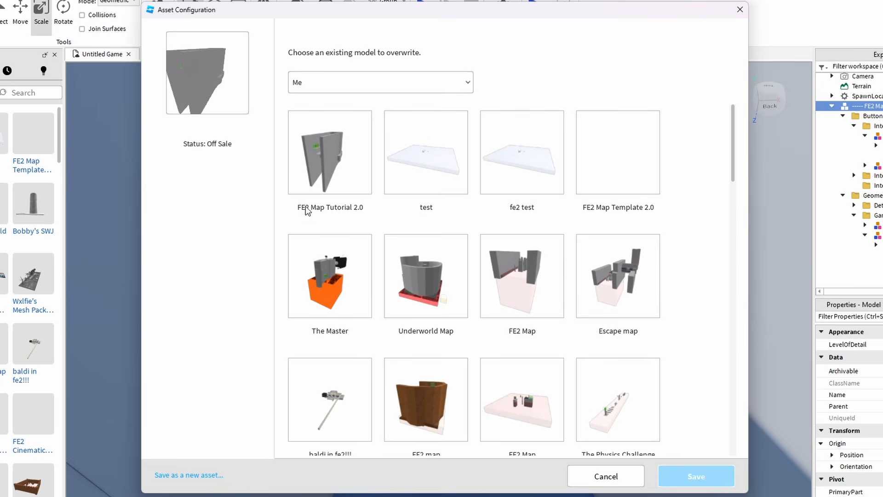
click(325, 168)
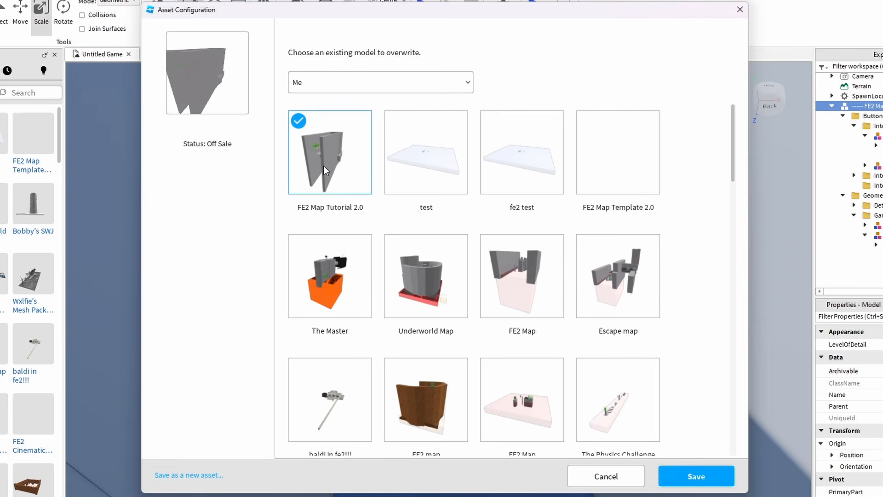
click(697, 477)
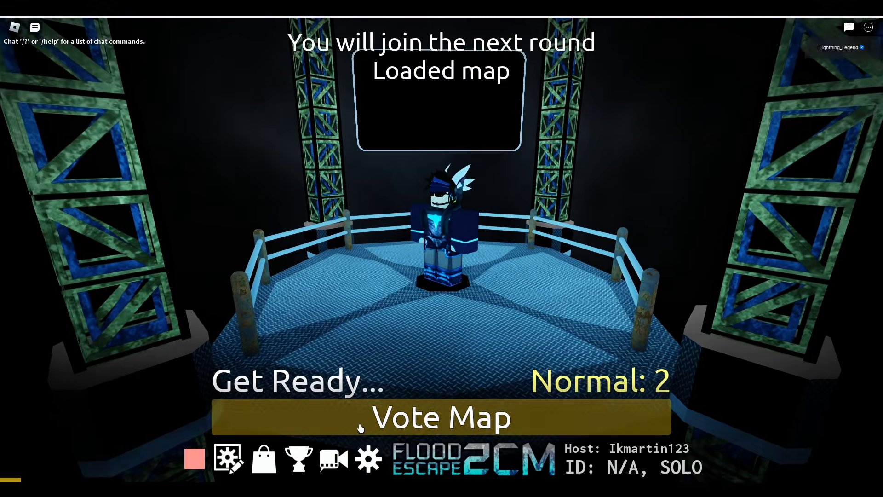
In FE2CM, check the loaded map's entry in the map vote and play-test it by walking and jumping from the spawn platform.
click(358, 420)
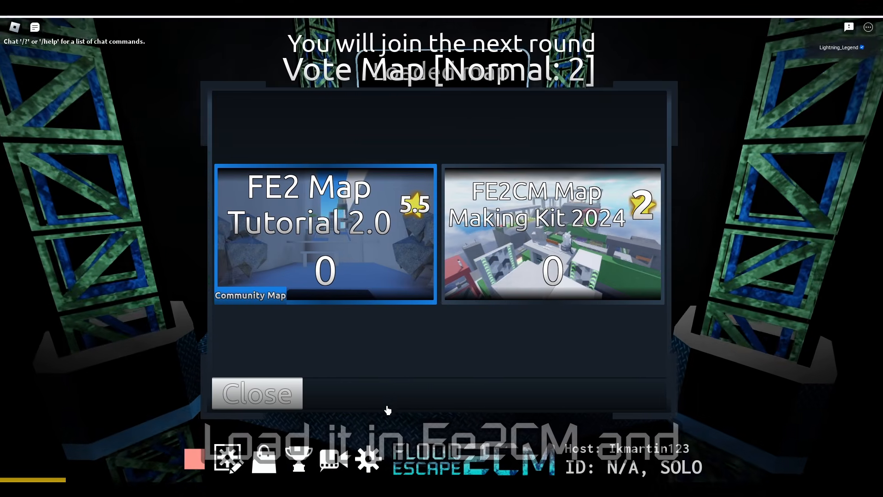
click(408, 385)
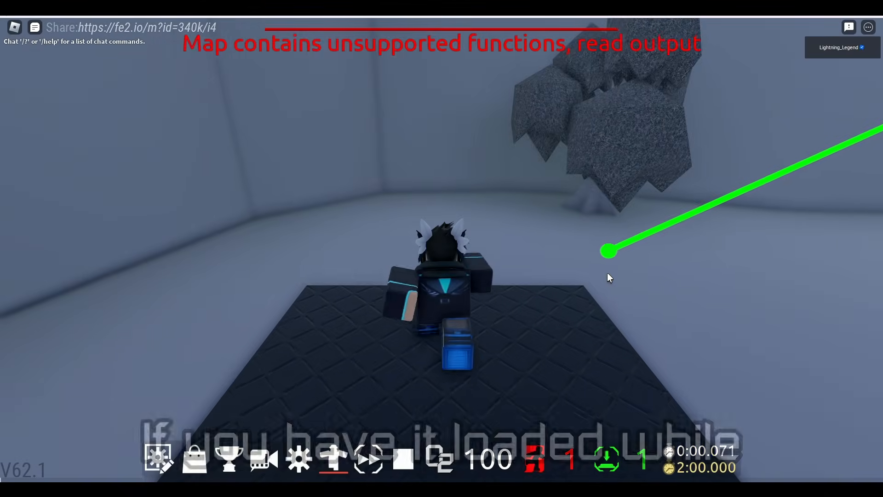
key(w)
right_drag(607, 273, 608, 273)
scroll(608, 273, down, 2)
key(space)
key(shift)
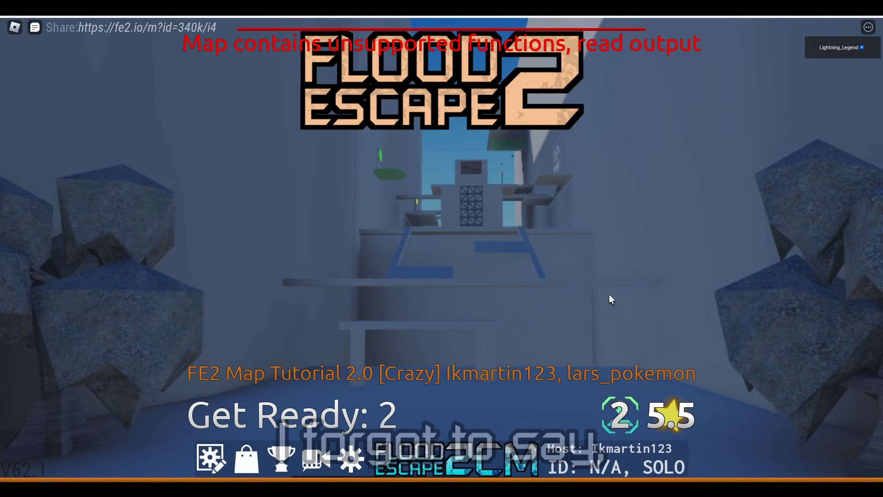
key(w)
right_drag(607, 272, 608, 273)
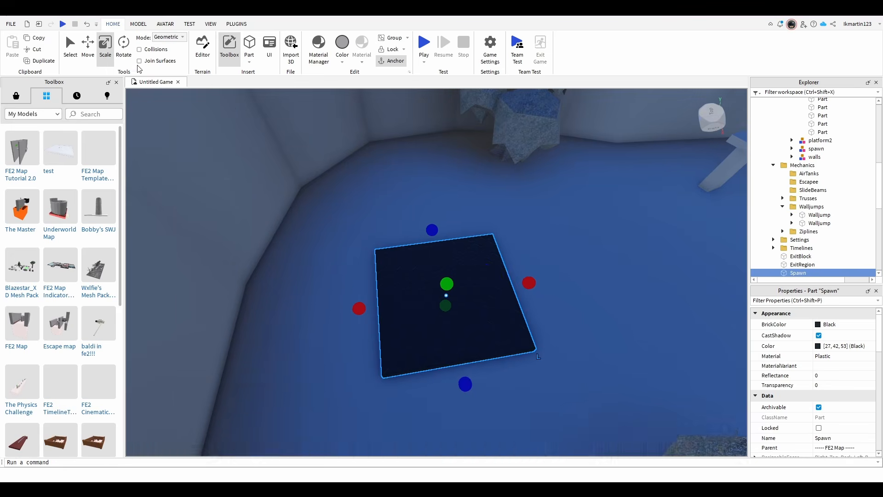
In Roblox Studio, rotate the map's Spawn part about 90 degrees around its vertical axis.
key(ctrl+4)
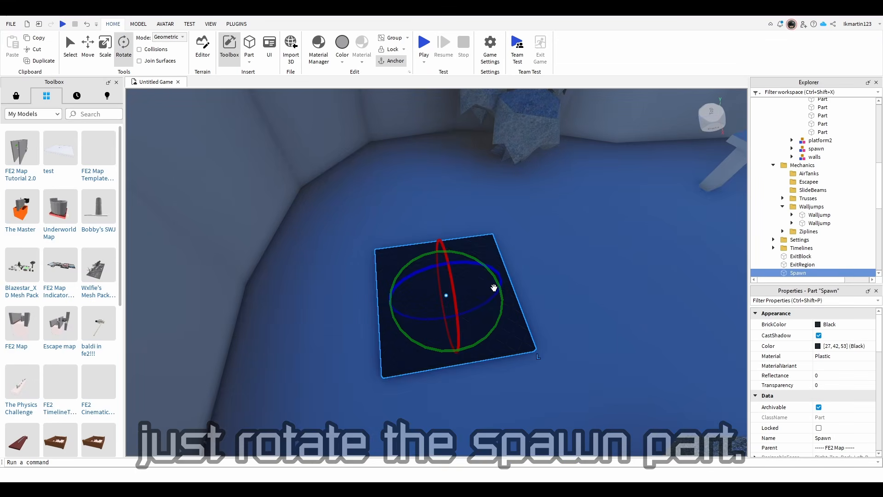
key(f)
drag(492, 288, 405, 306)
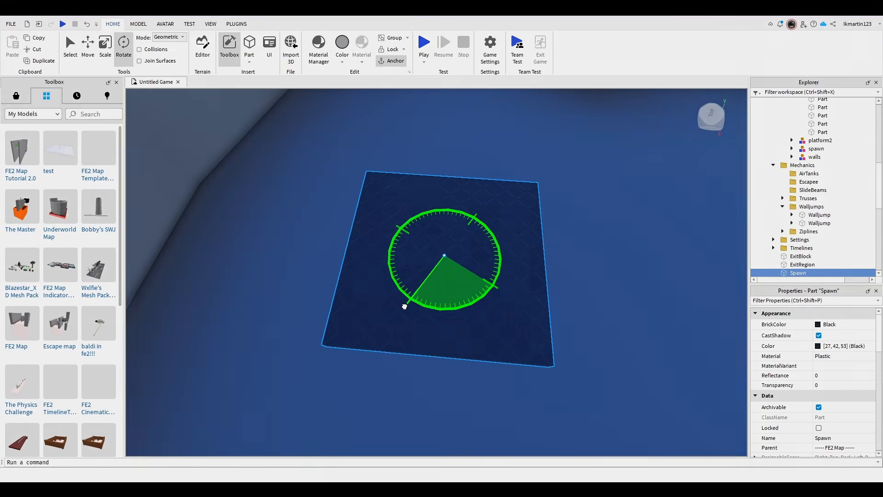